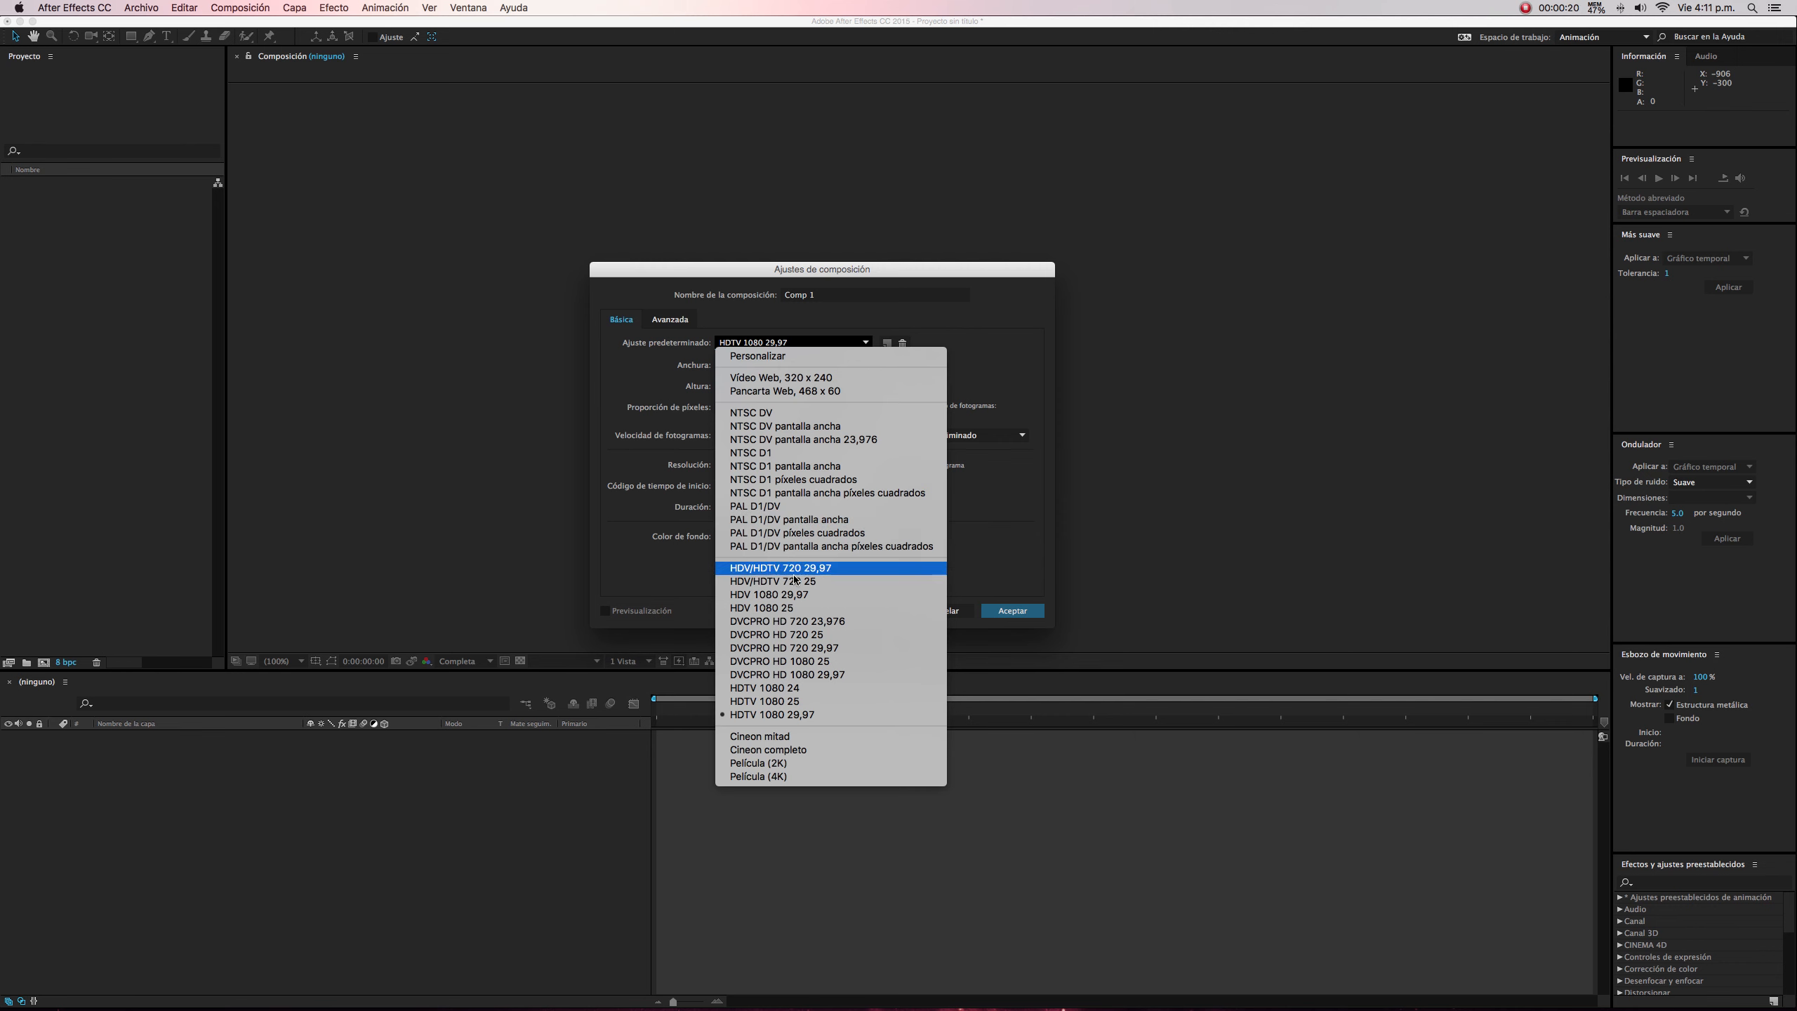
# Create the composition Comp 1 with the HDTV 1080 29,97 preset, 29.97 frames per second and a duration of 0;00;05;00
pyautogui.press('Escape')
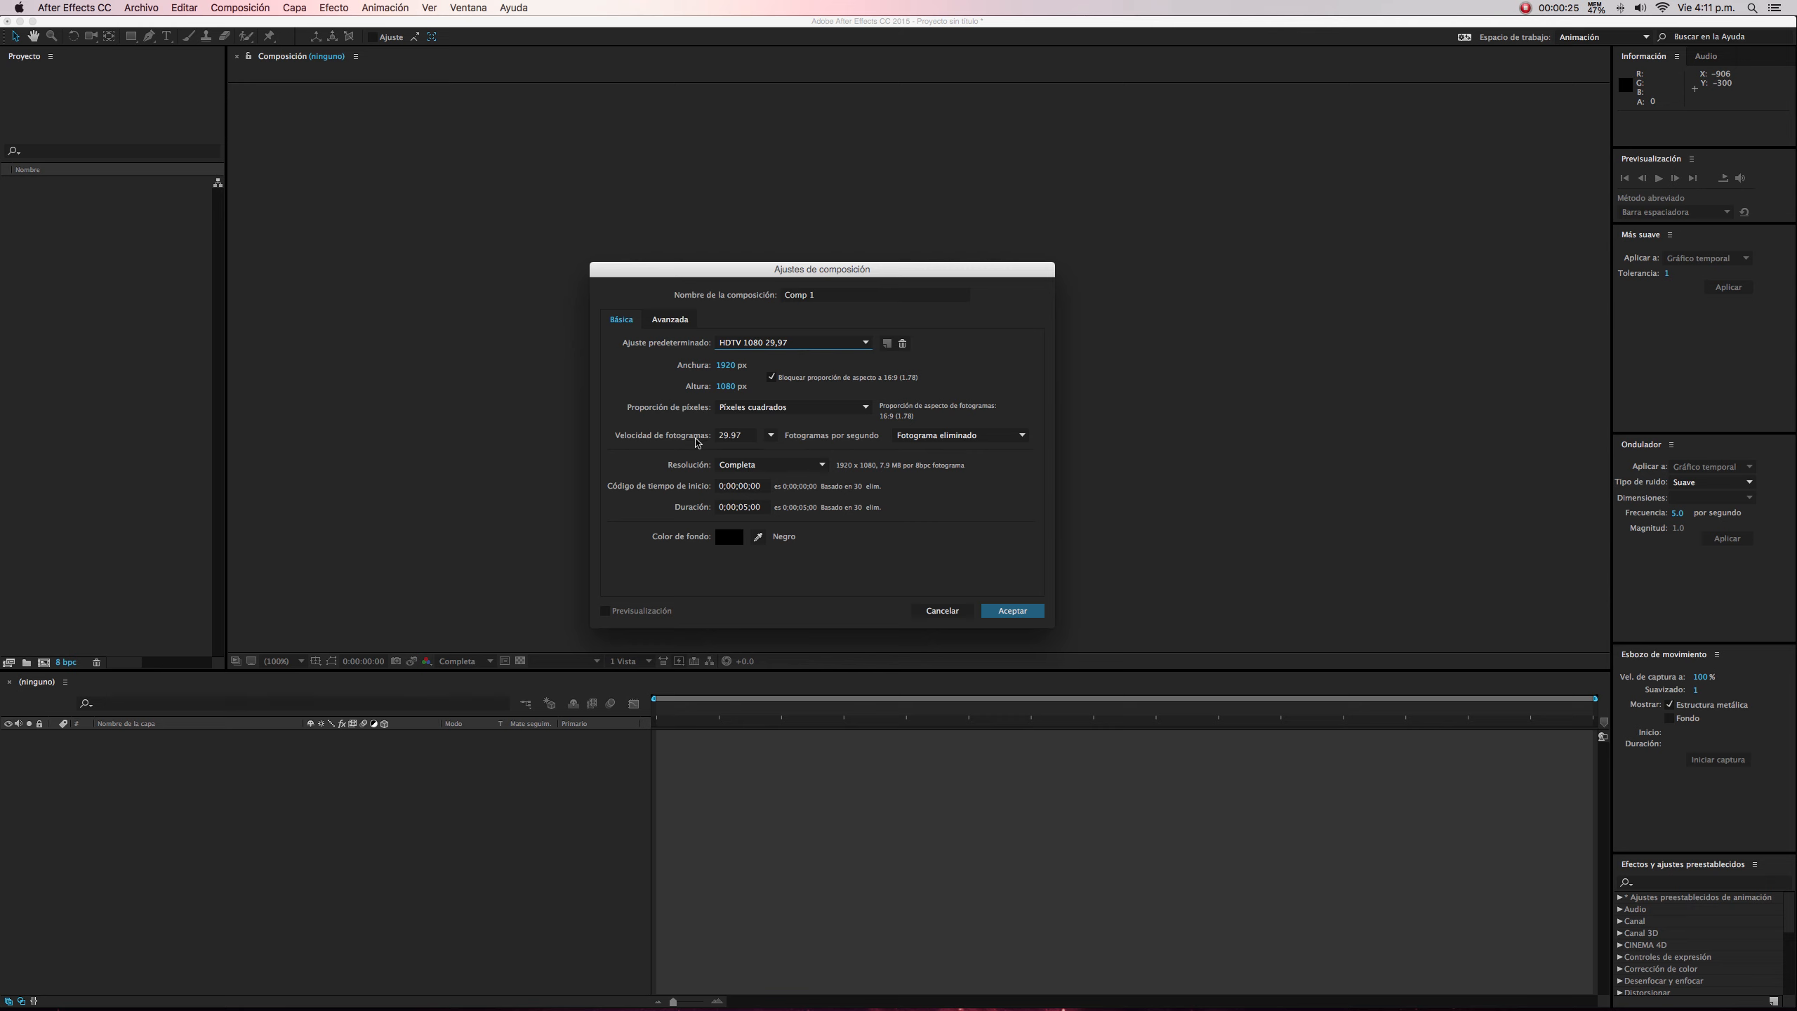
pyautogui.click(747, 436)
pyautogui.click(770, 435)
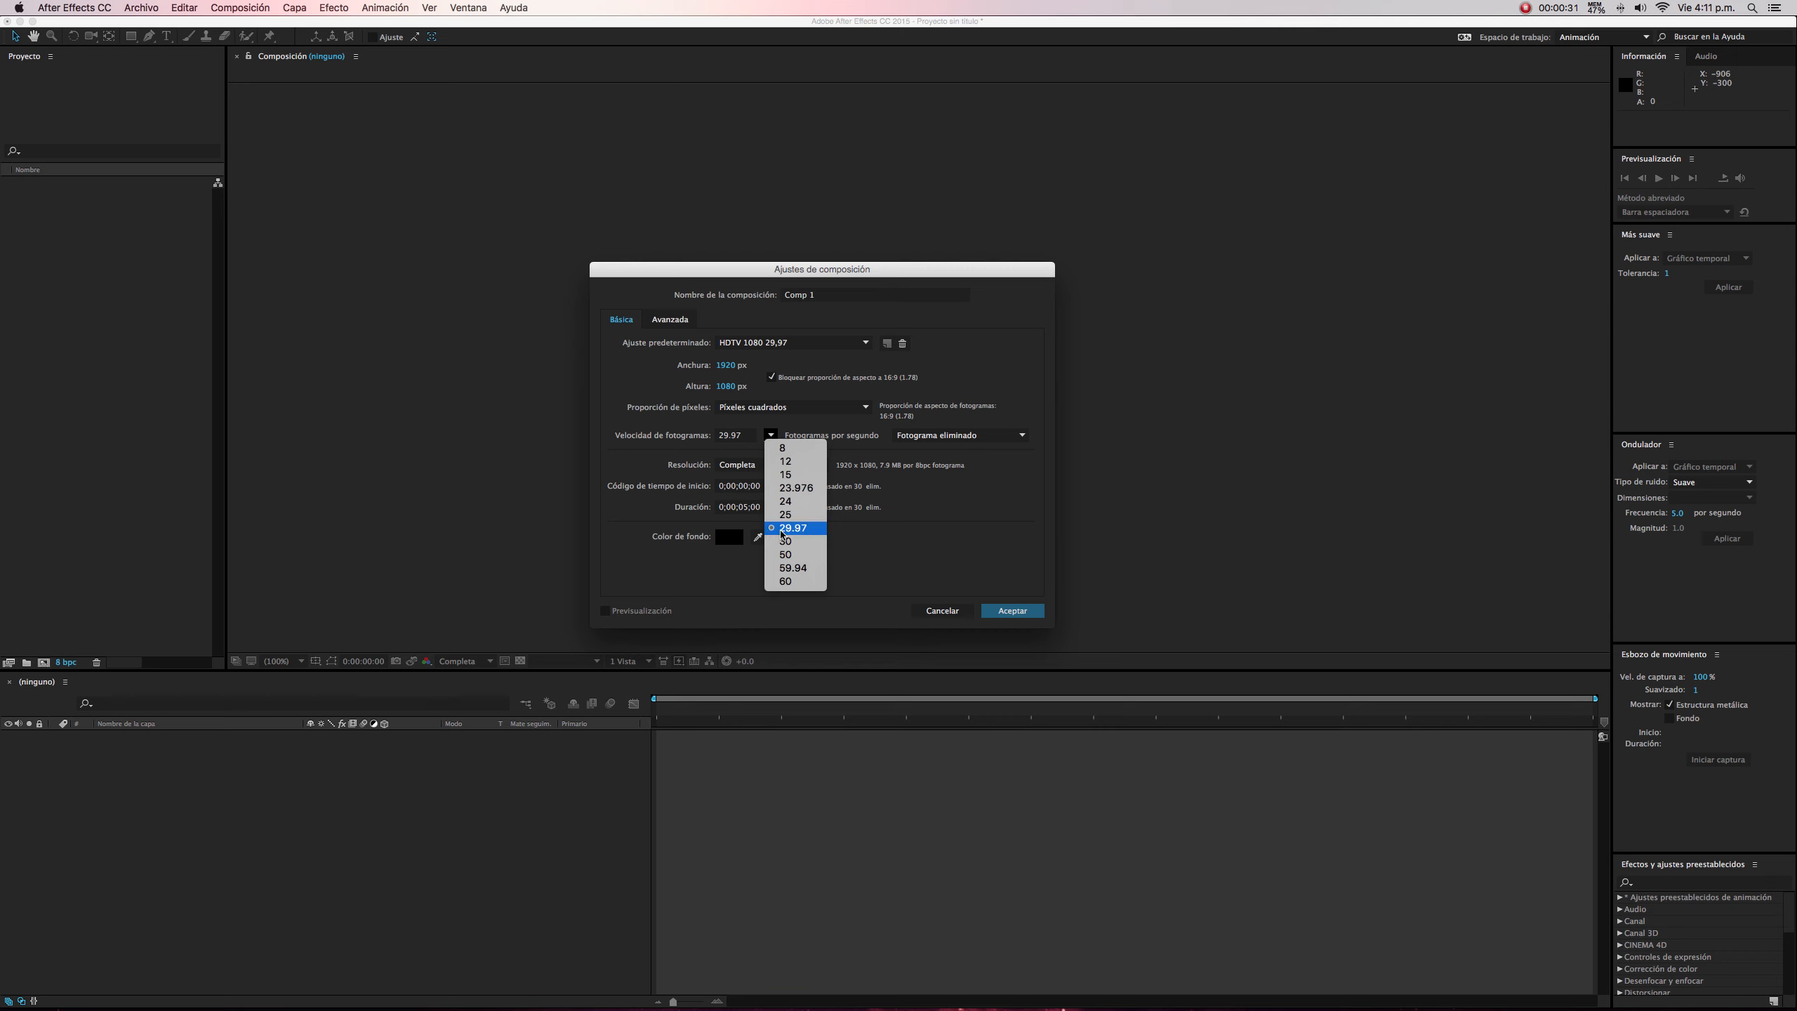
pyautogui.click(959, 497)
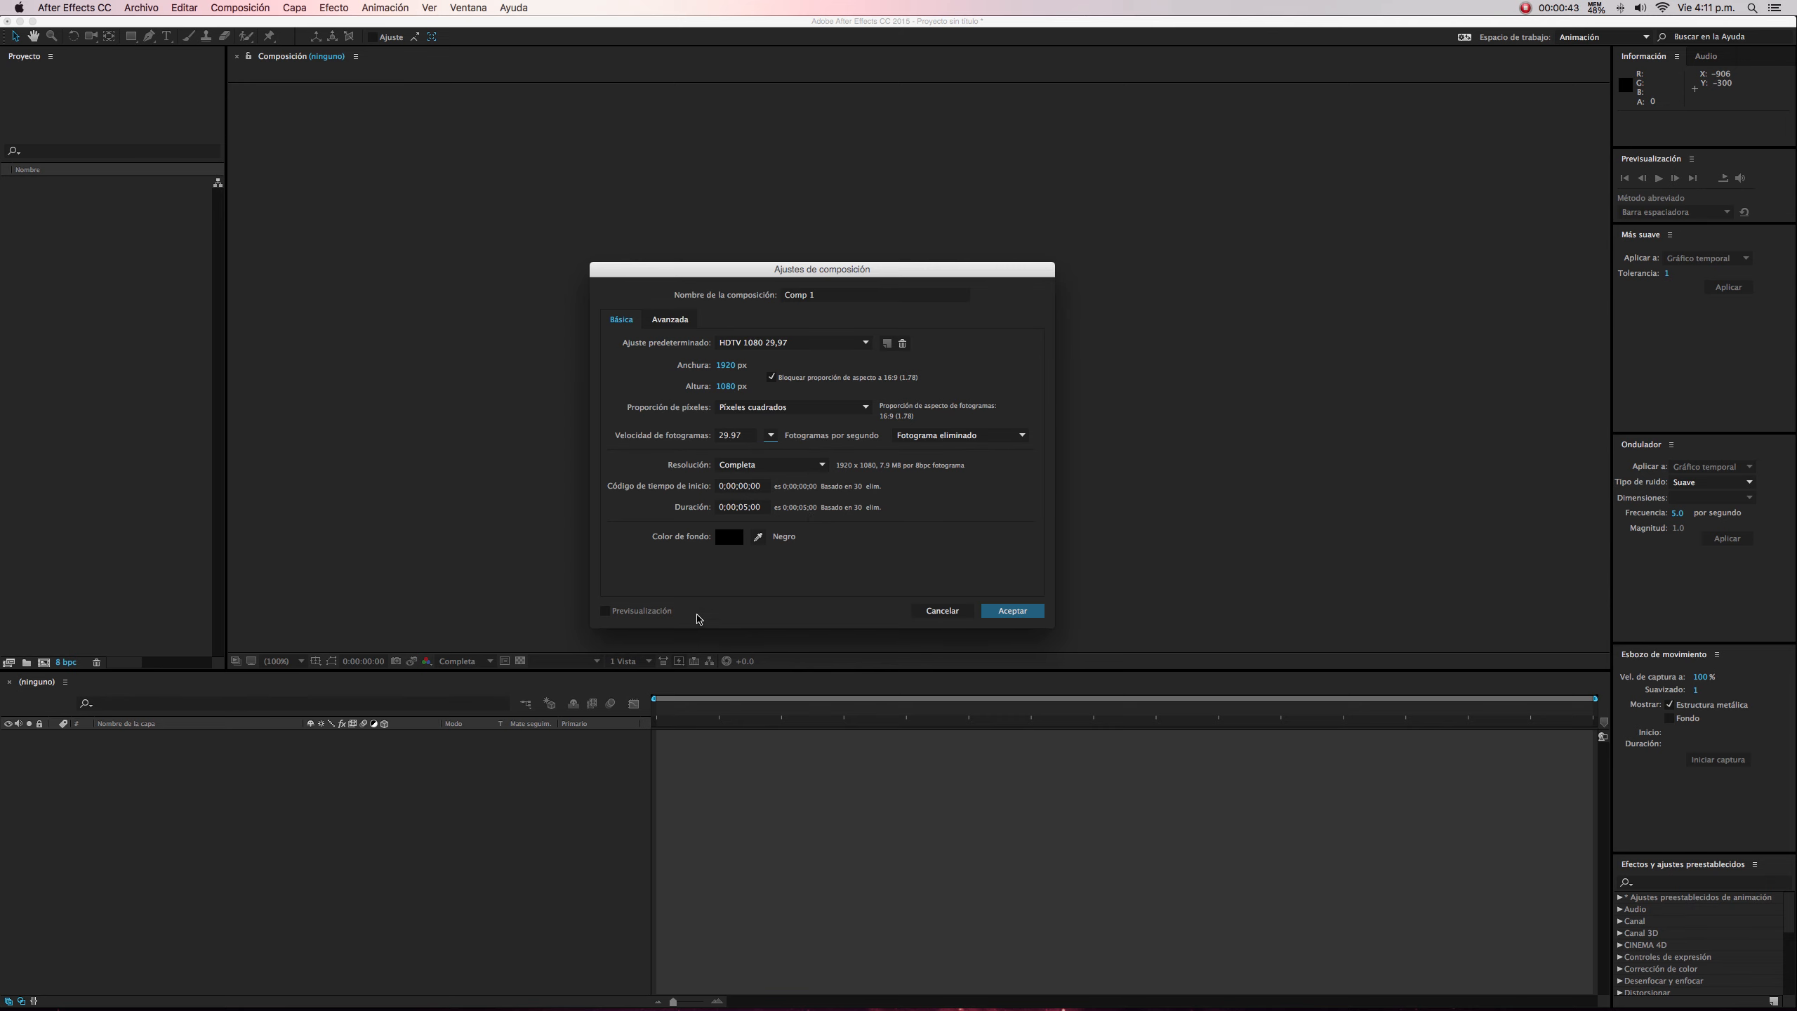
pyautogui.click(1022, 609)
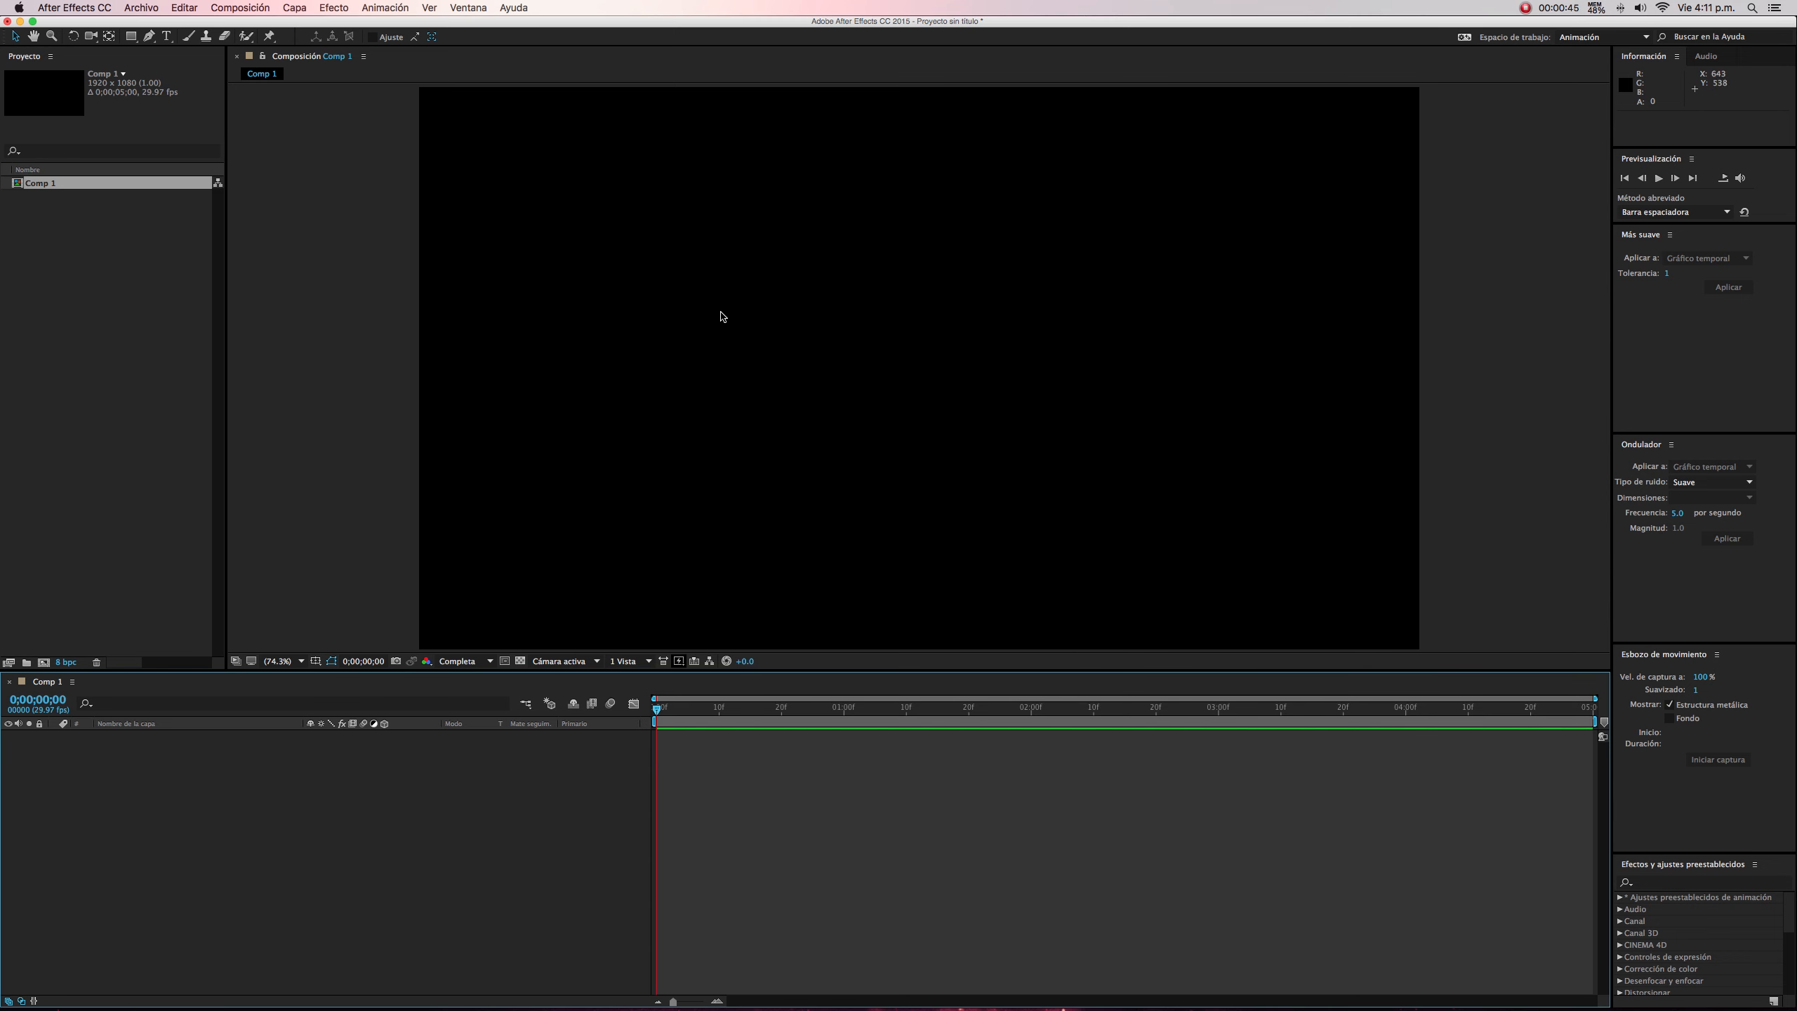
# Start importing a file into the project and choose Pleca.ai as the source
pyautogui.click(164, 268)
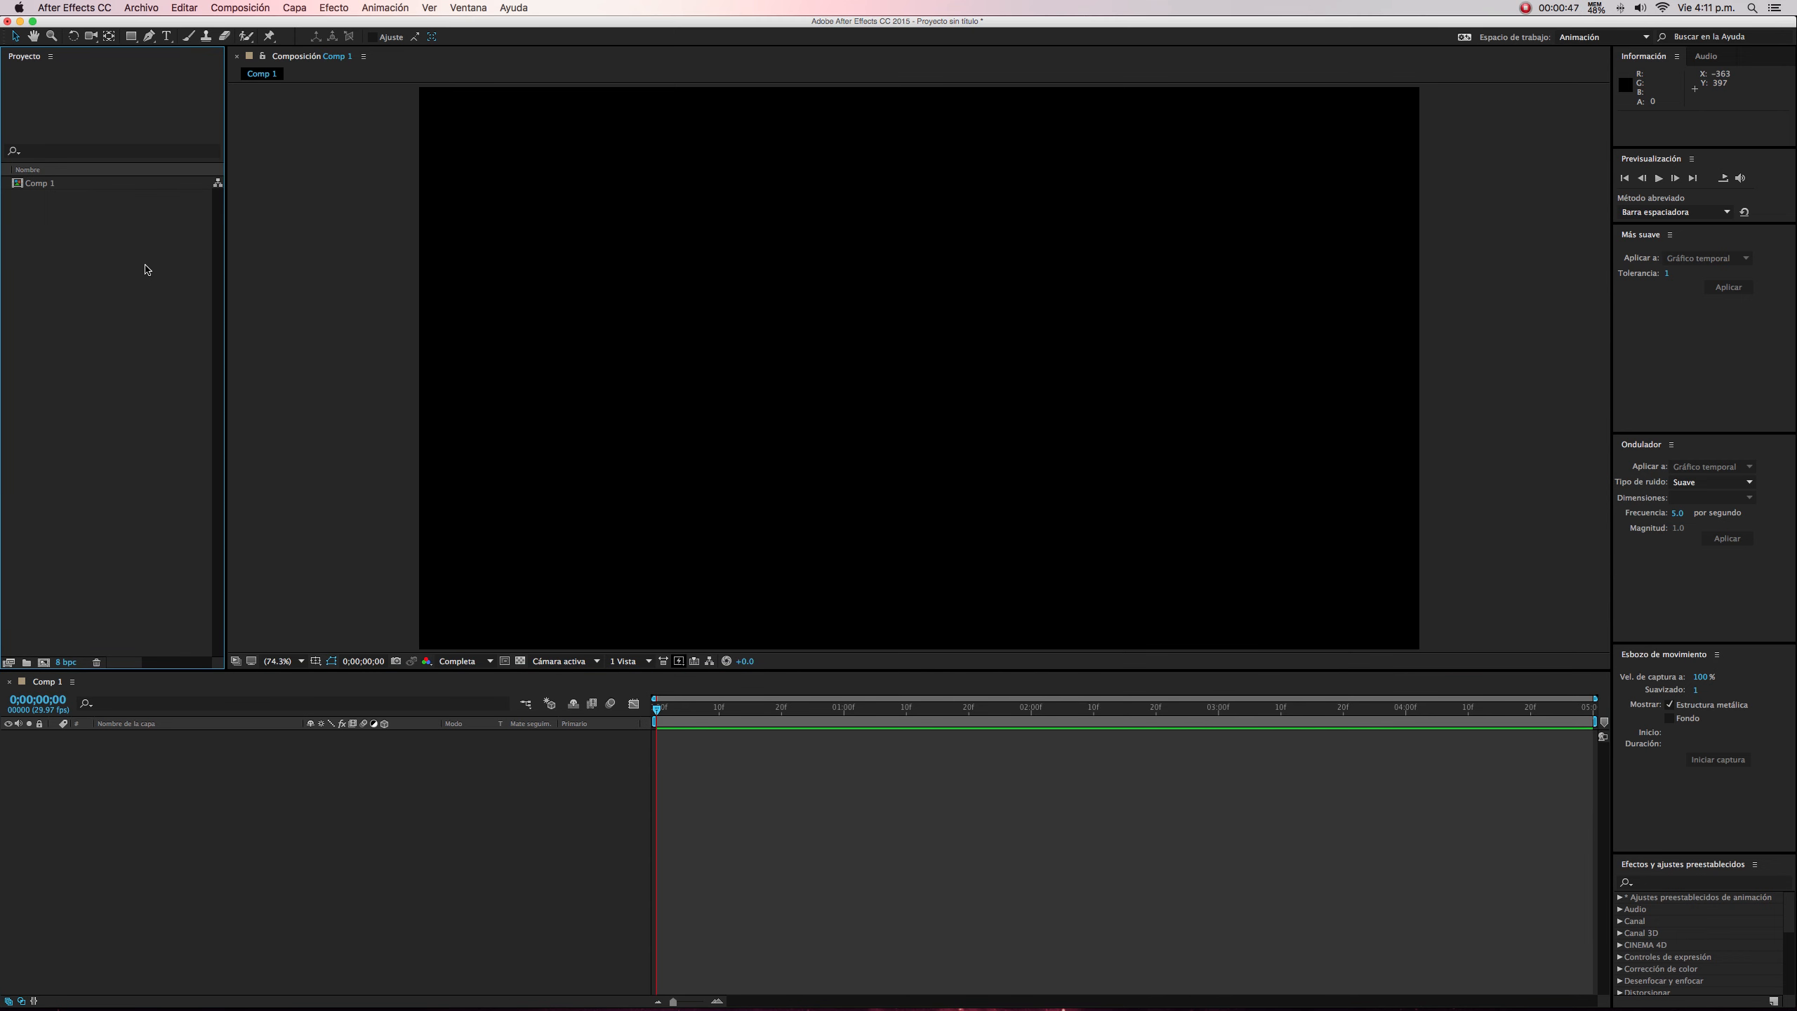
pyautogui.click(141, 8)
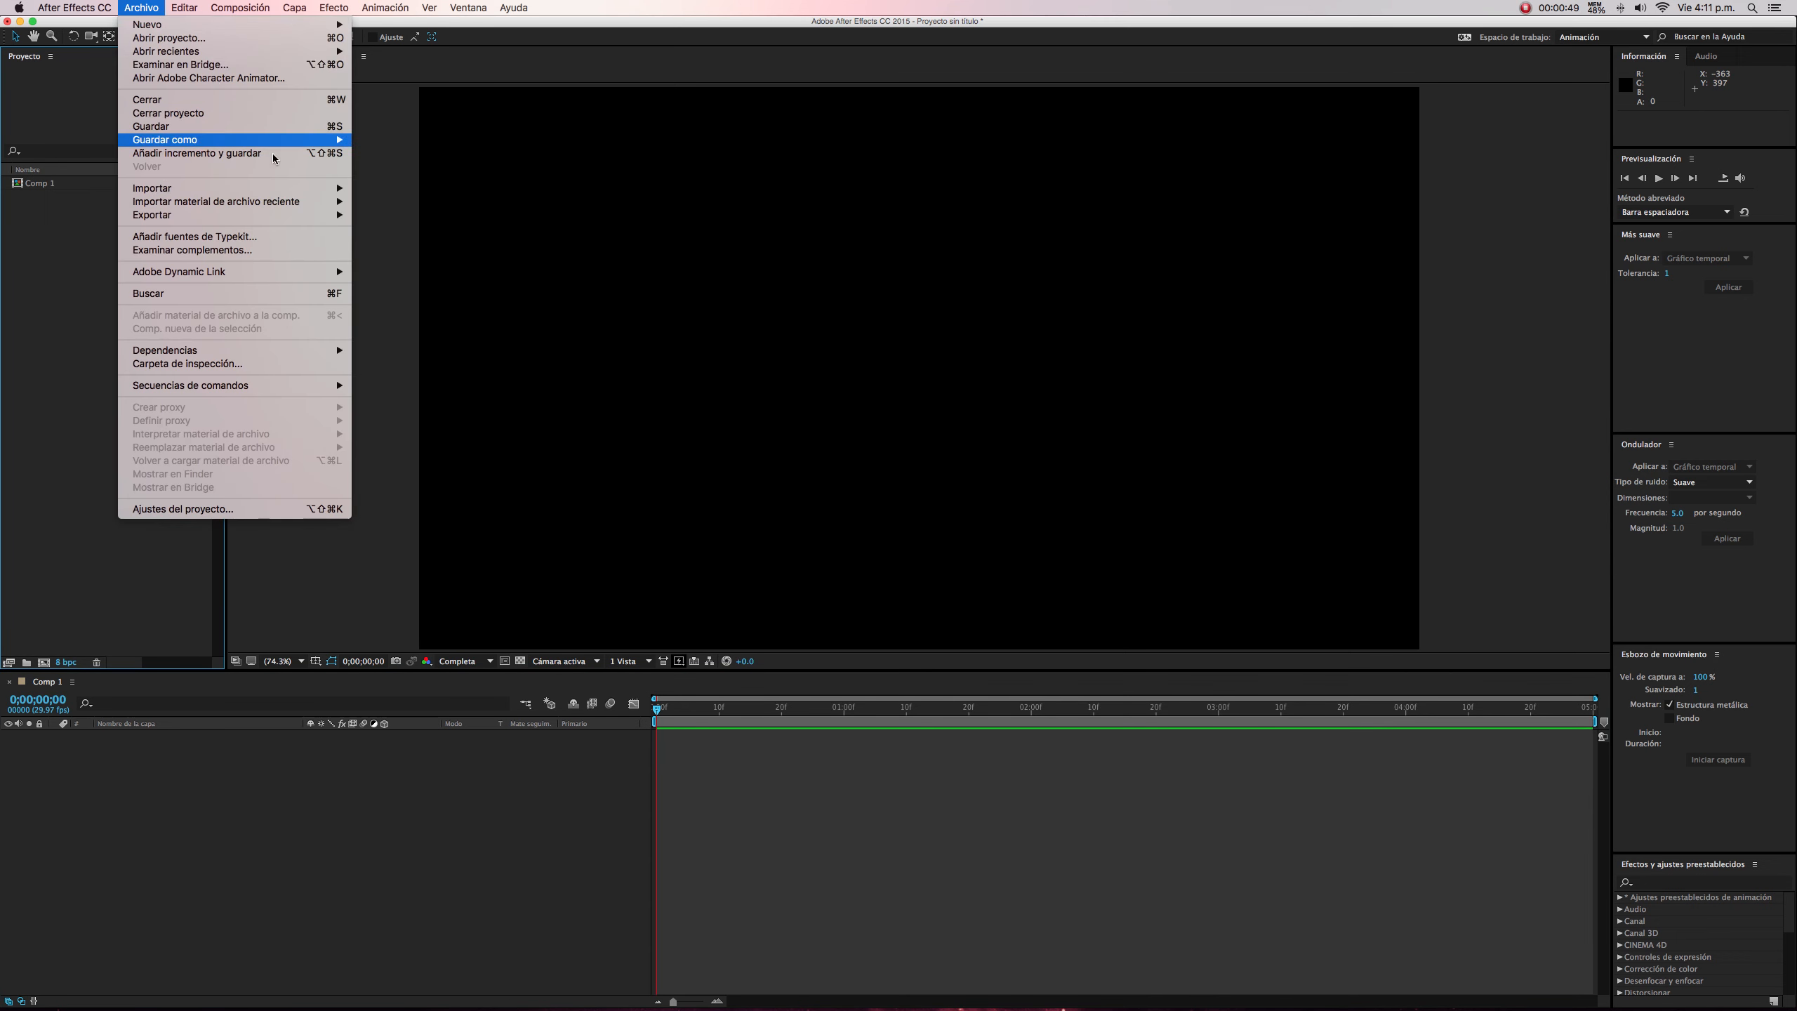
pyautogui.moveTo(293, 191)
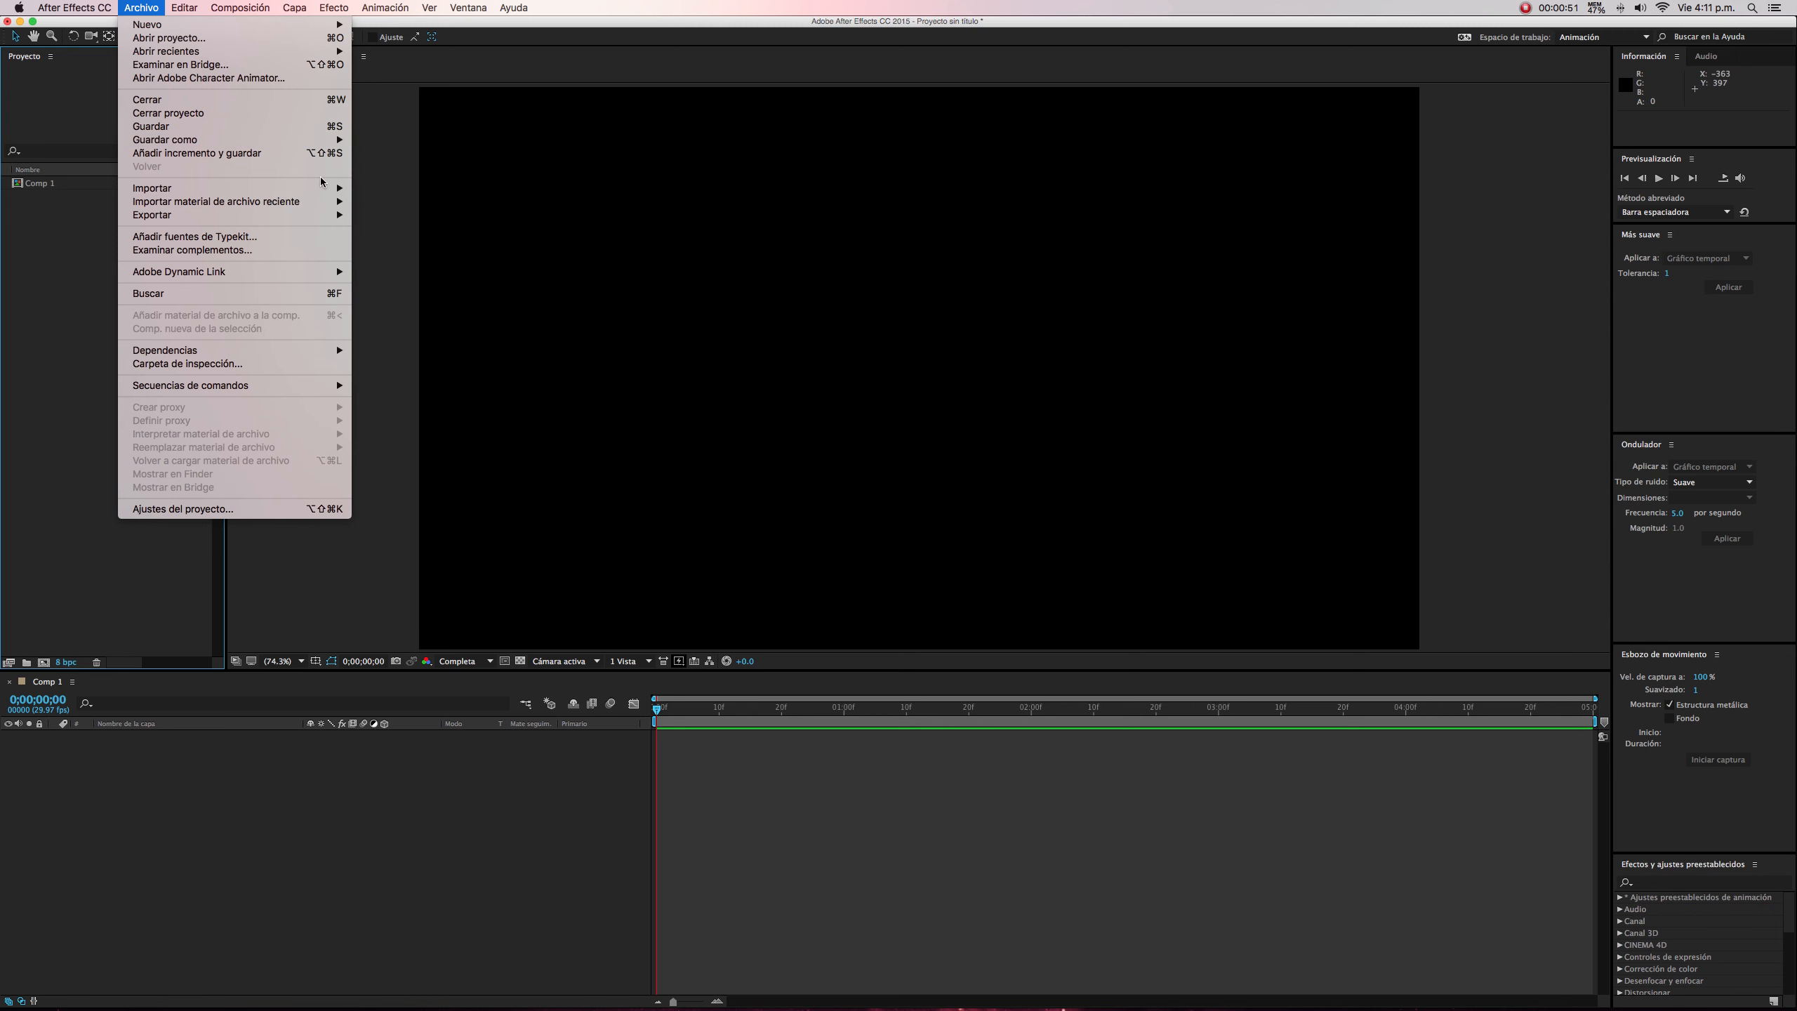
pyautogui.click(377, 190)
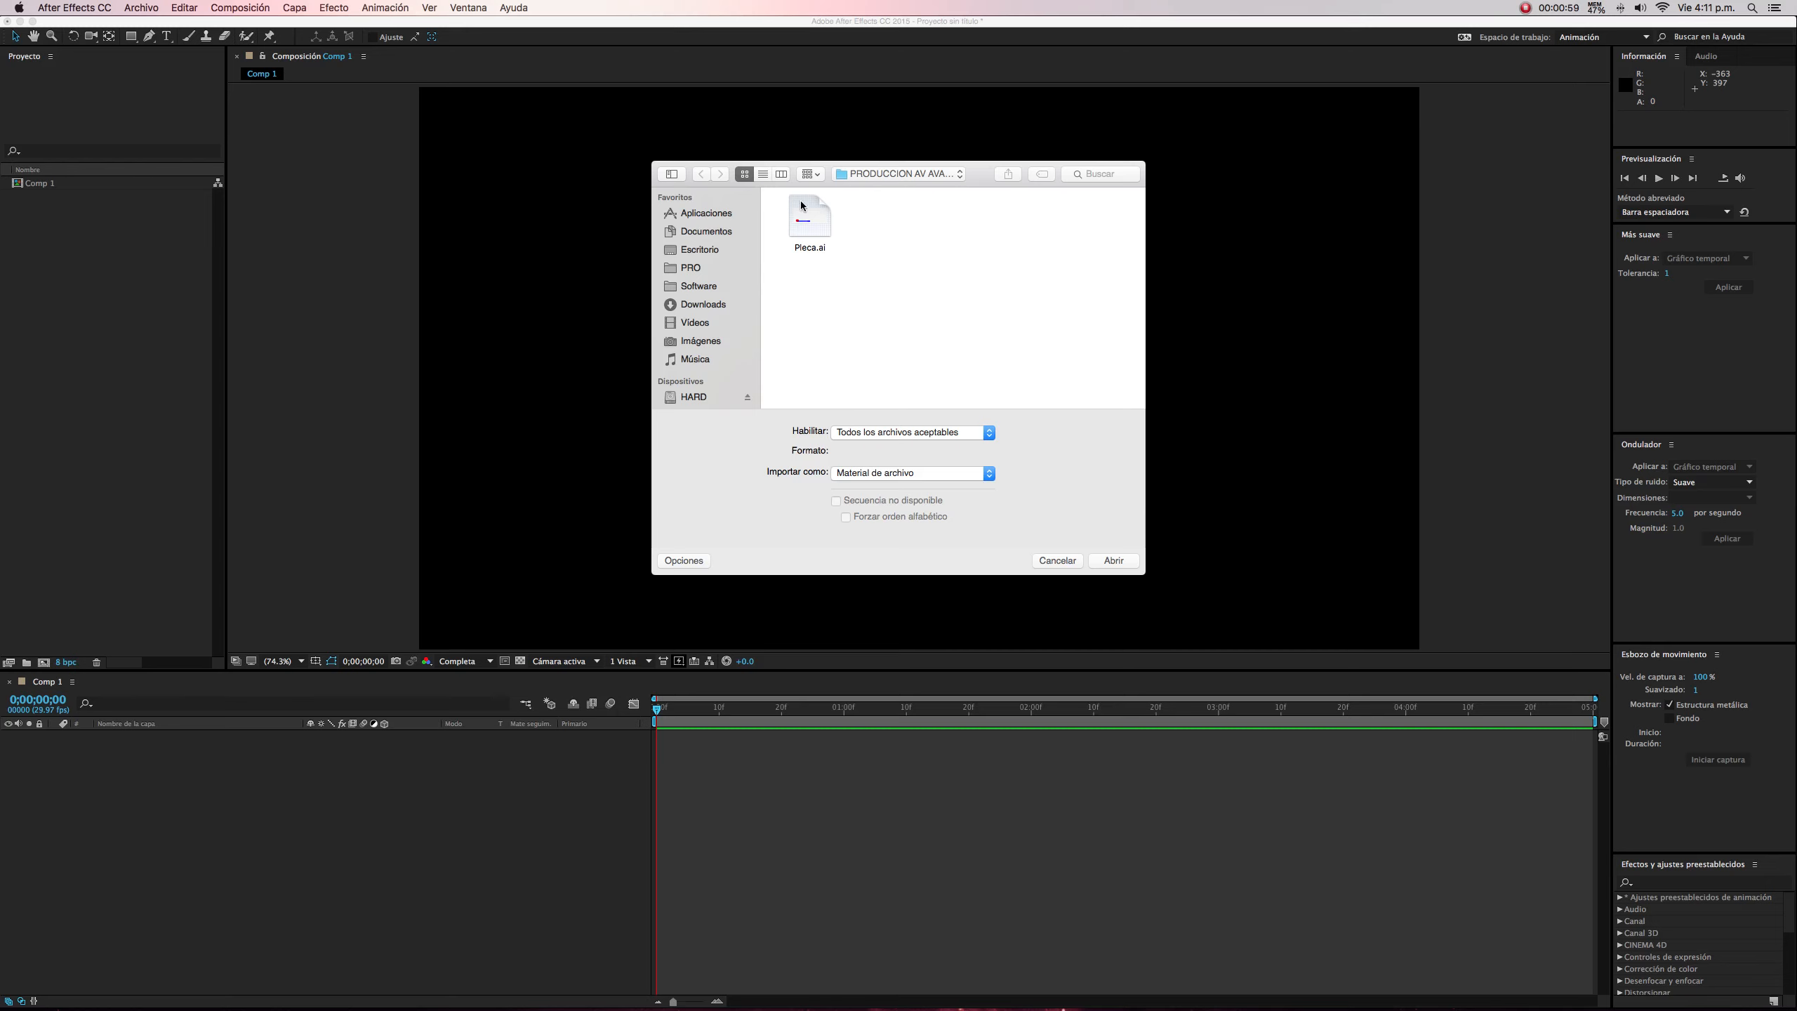
pyautogui.click(821, 212)
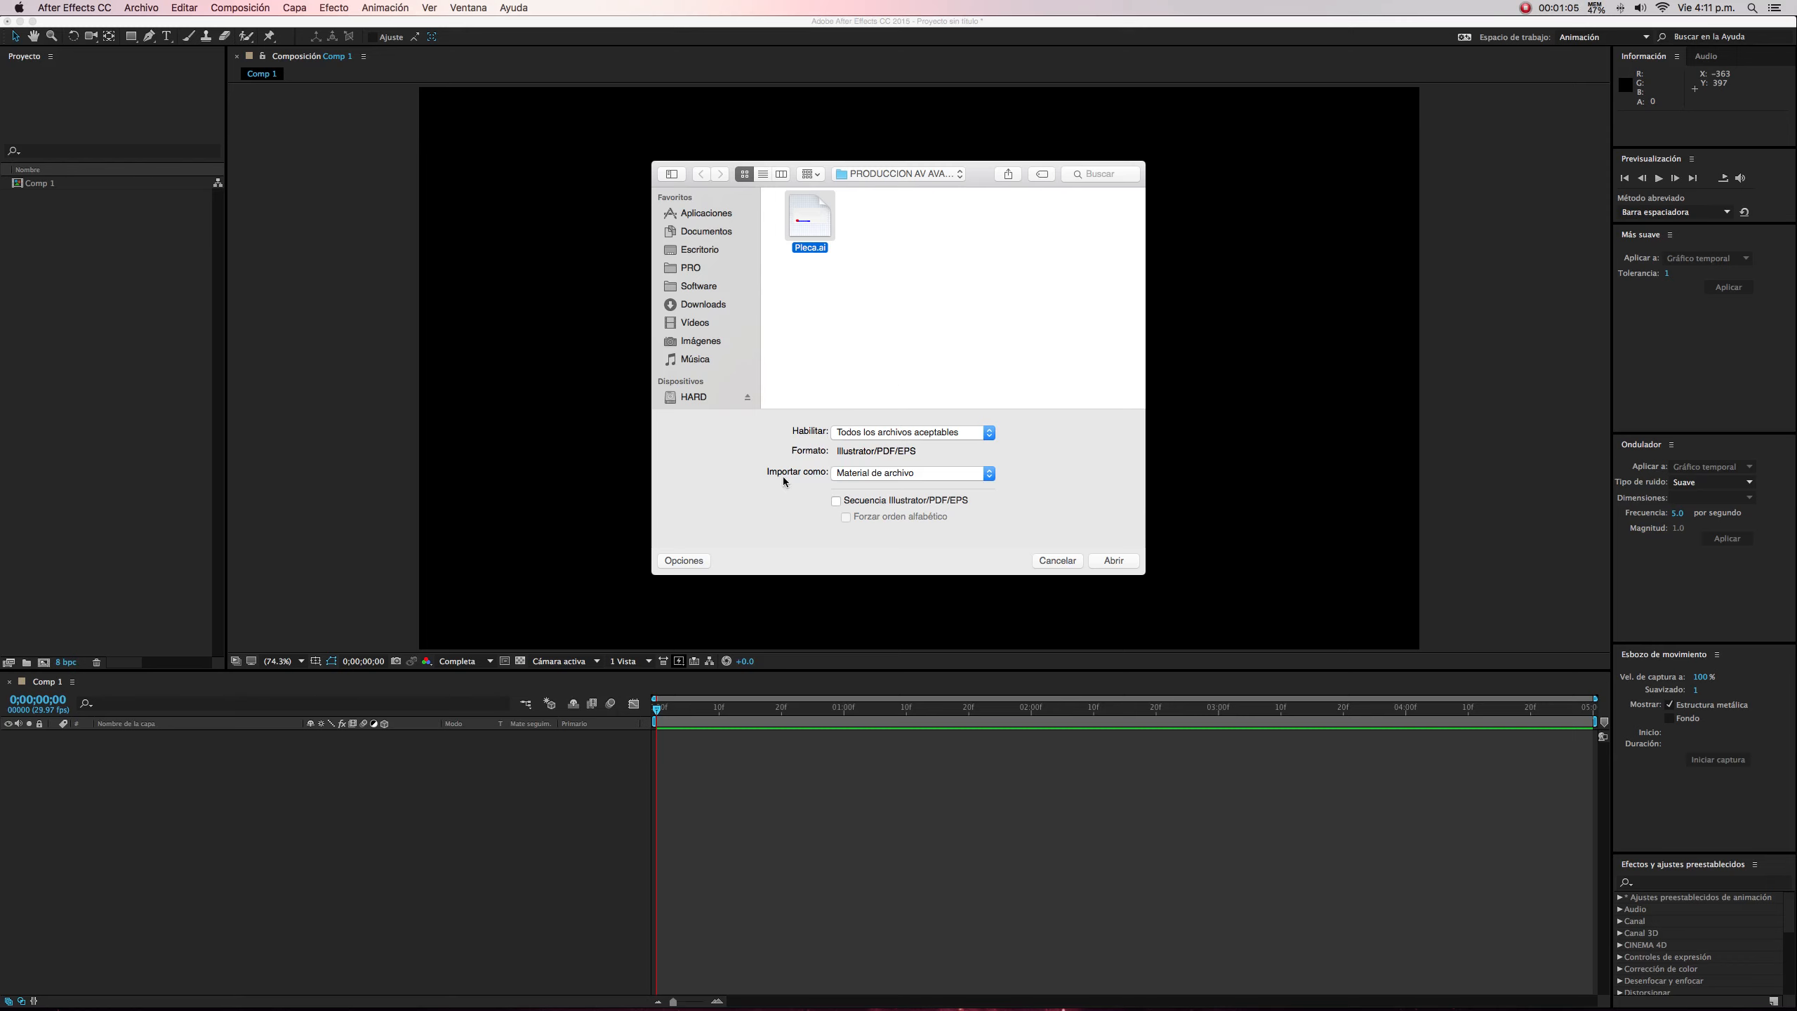
pyautogui.click(944, 473)
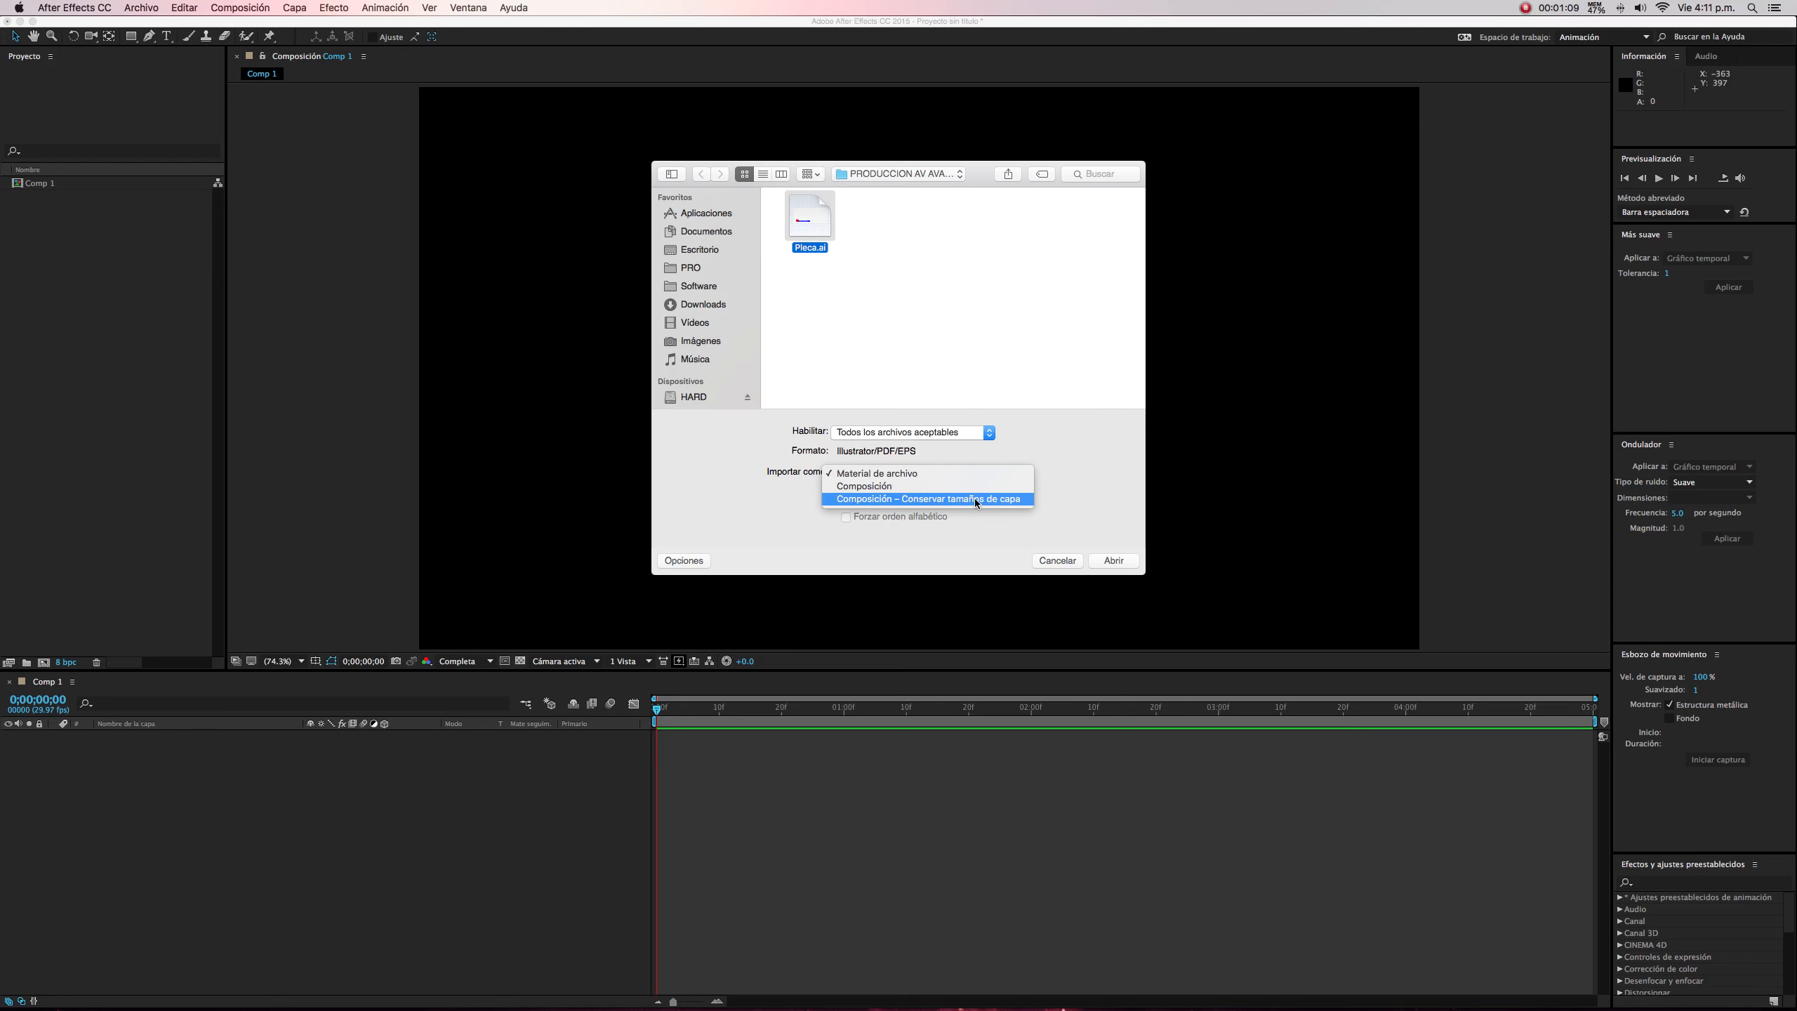
pyautogui.click(1082, 435)
pyautogui.click(926, 472)
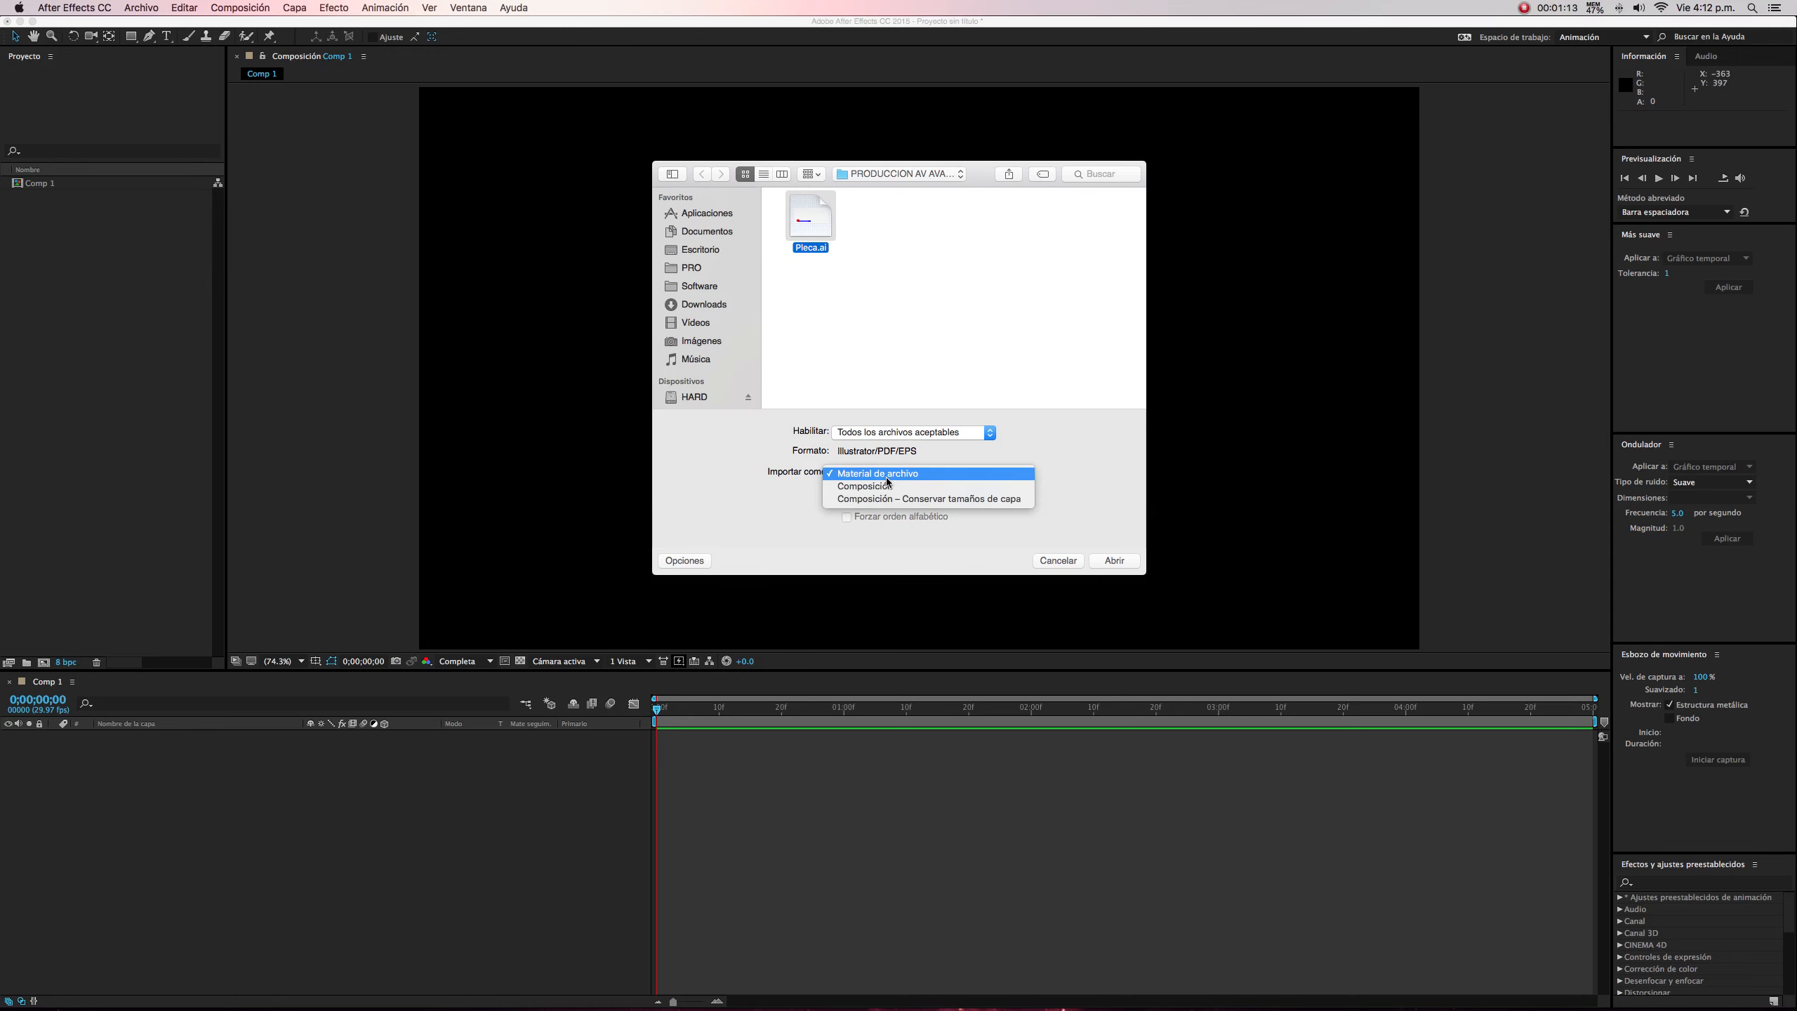
pyautogui.click(1031, 460)
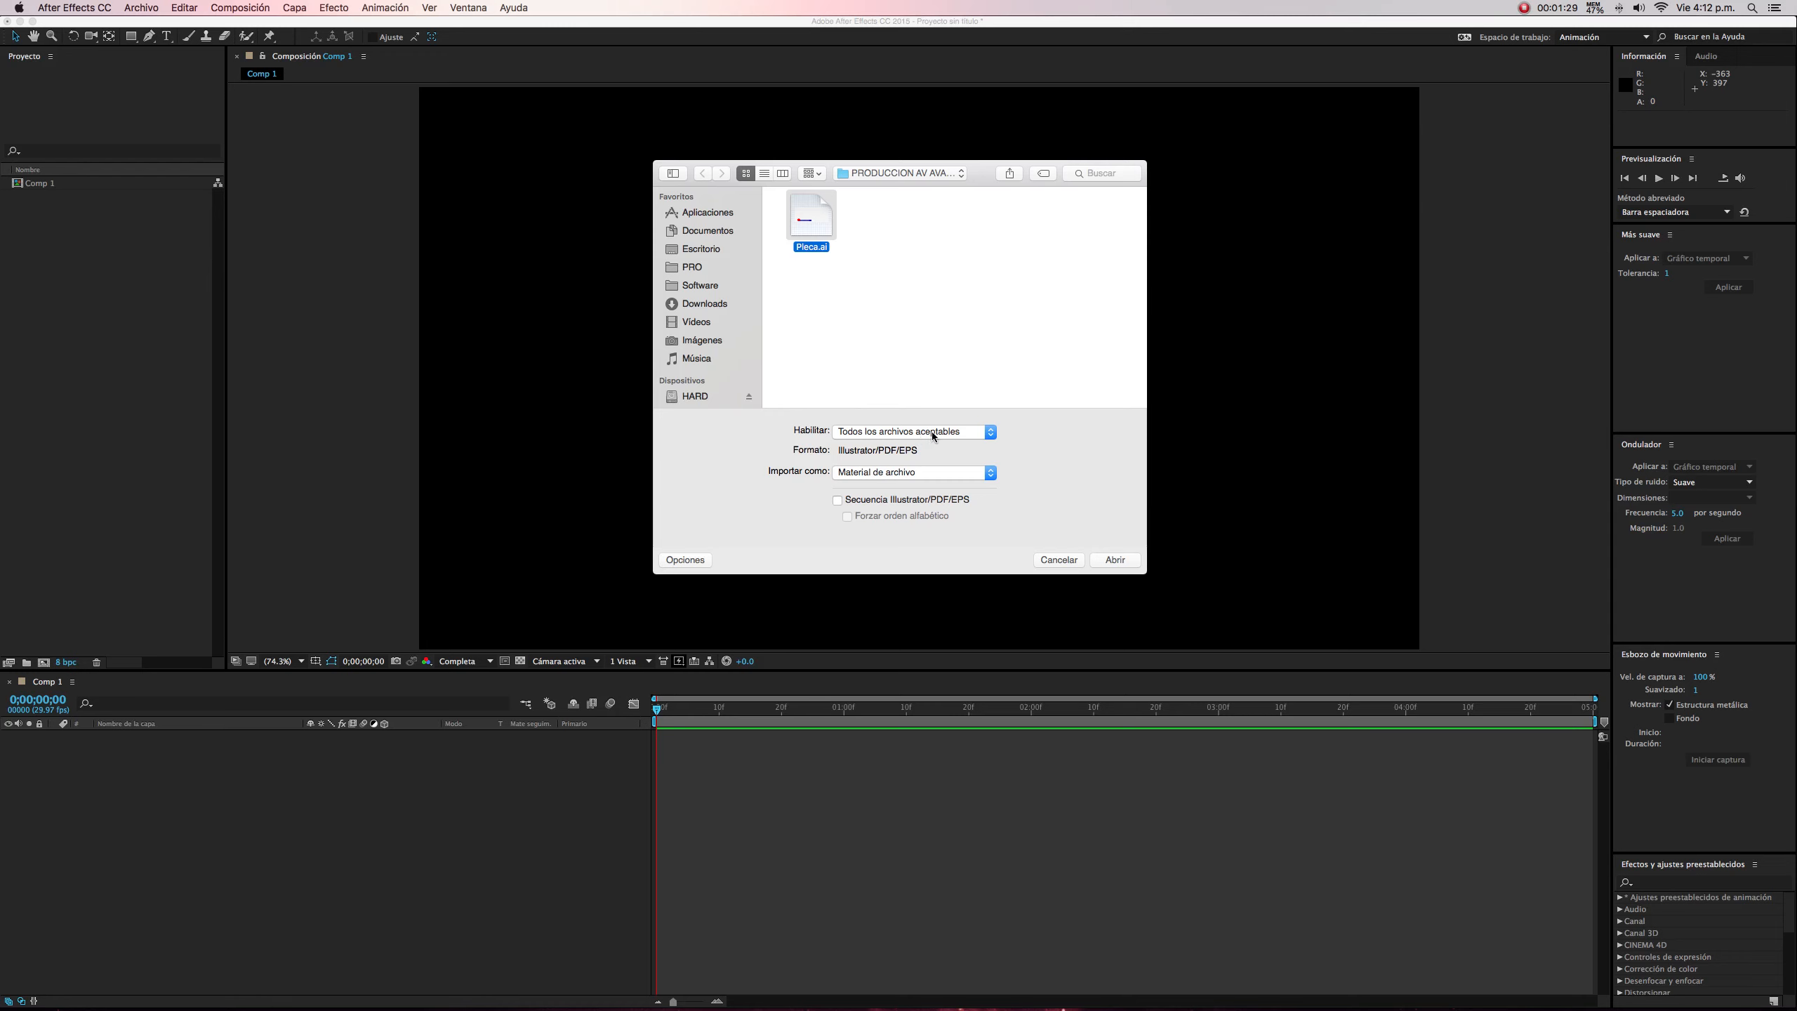
pyautogui.click(910, 439)
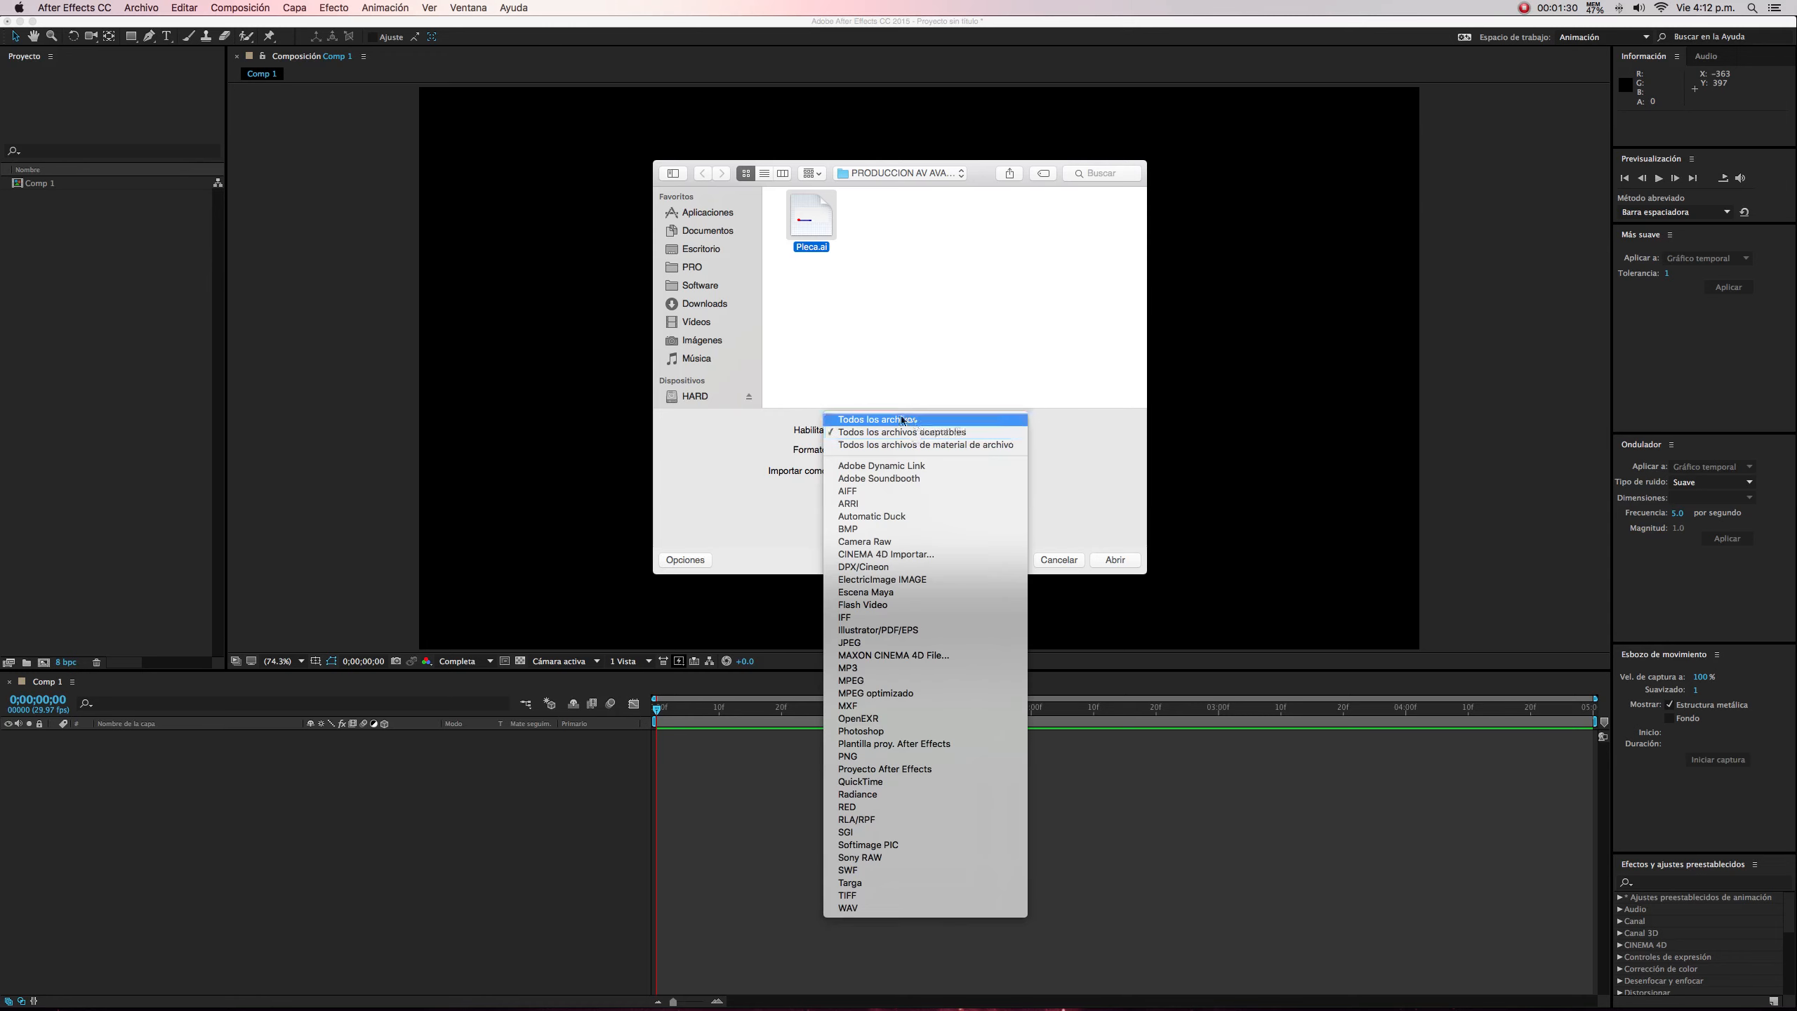
pyautogui.click(980, 329)
# Import Pleca.ai as a composition that retains the layer sizes (Composición – Conservar tamaños de capa)
pyautogui.click(914, 473)
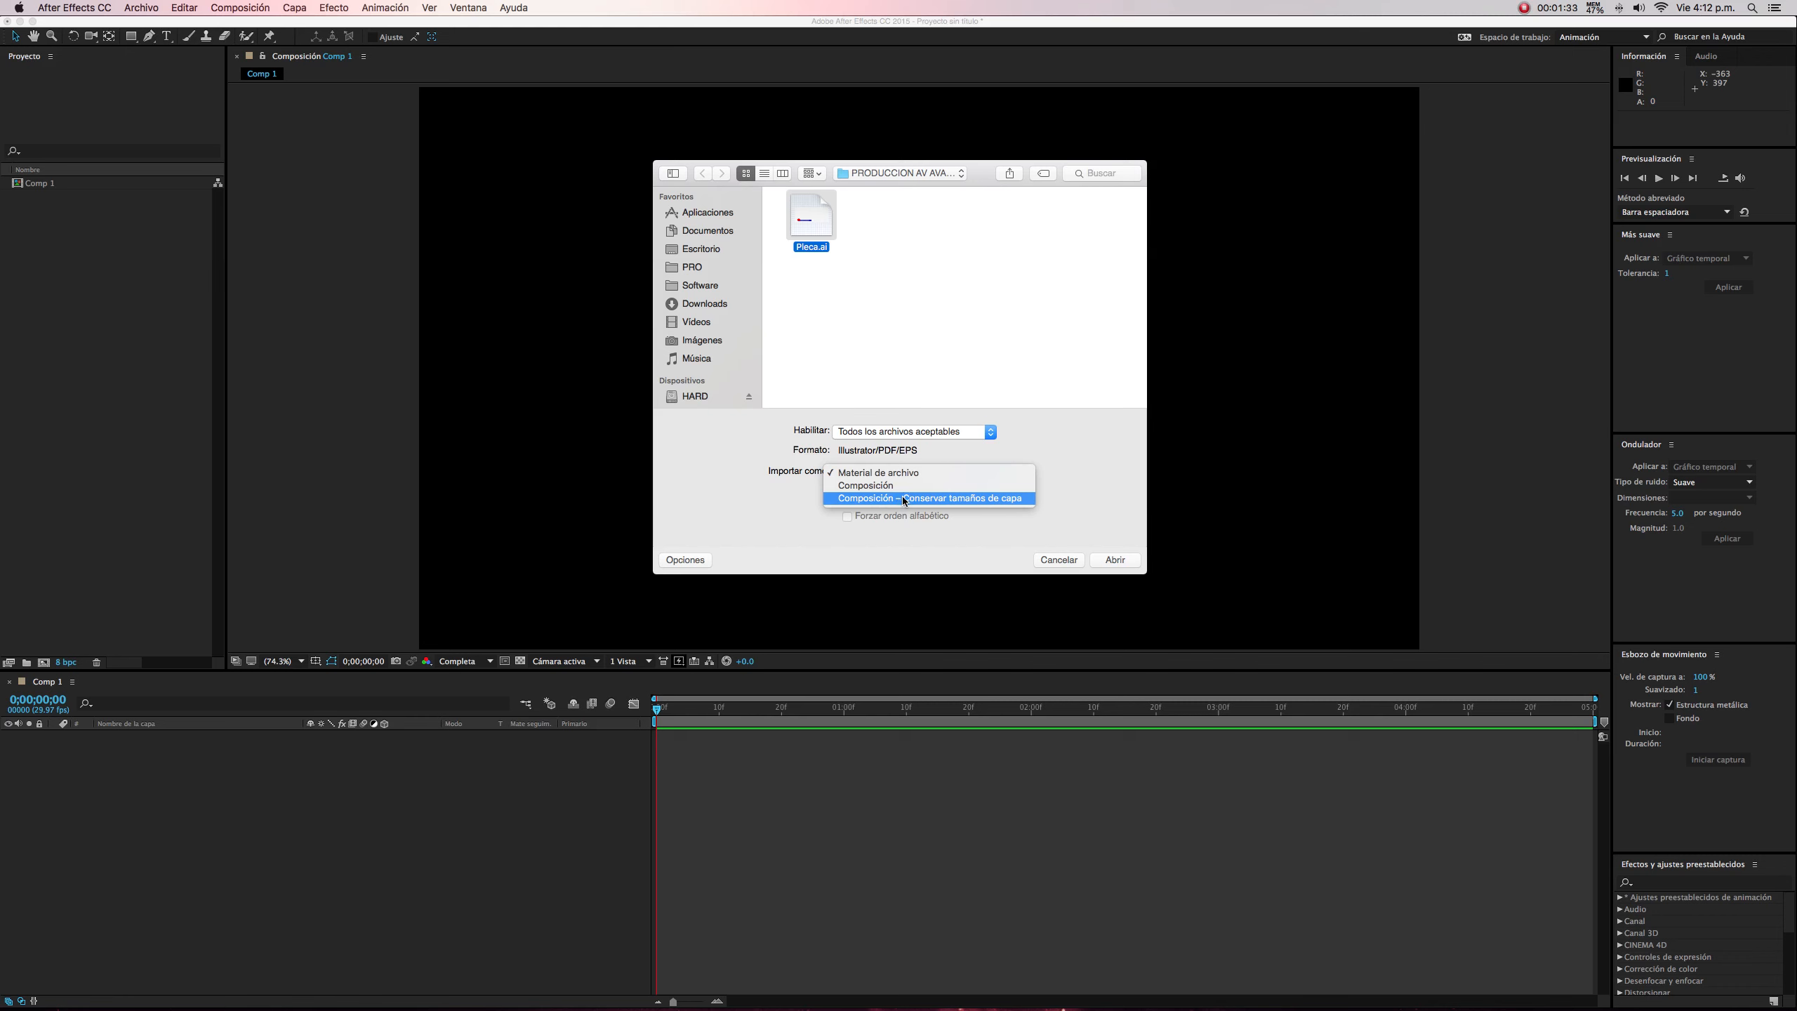
pyautogui.click(904, 498)
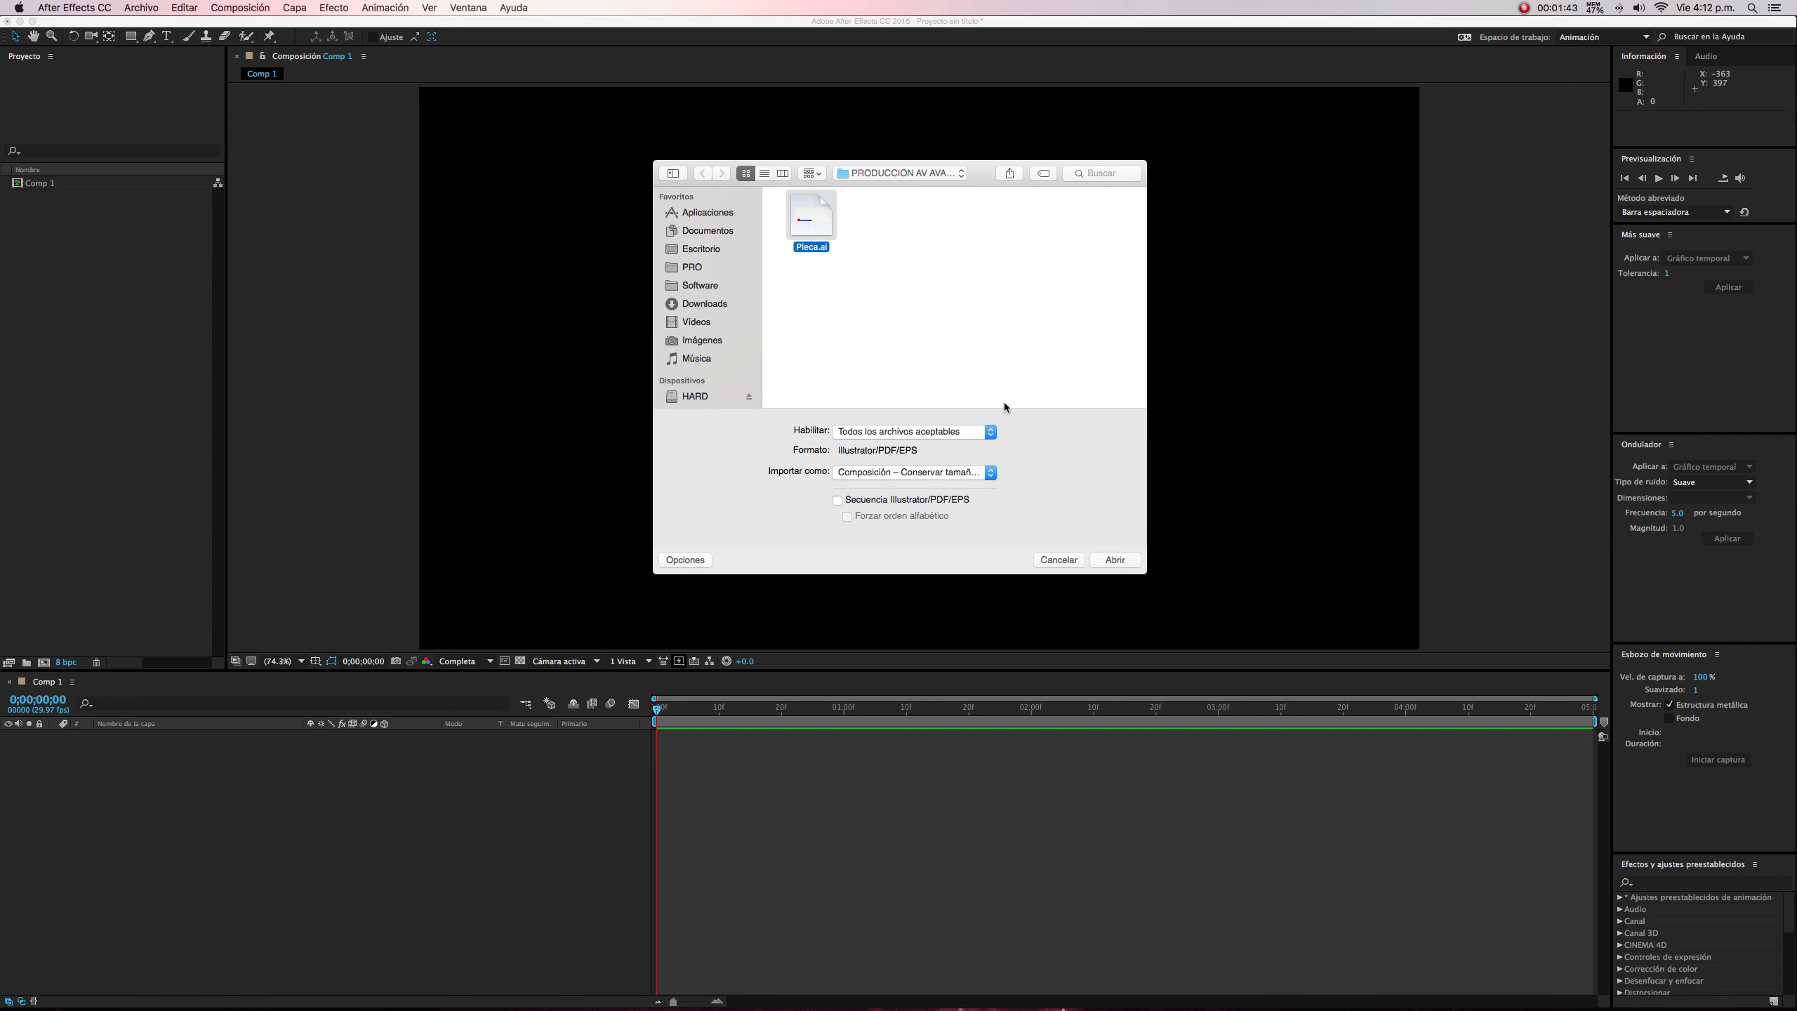
pyautogui.click(1116, 561)
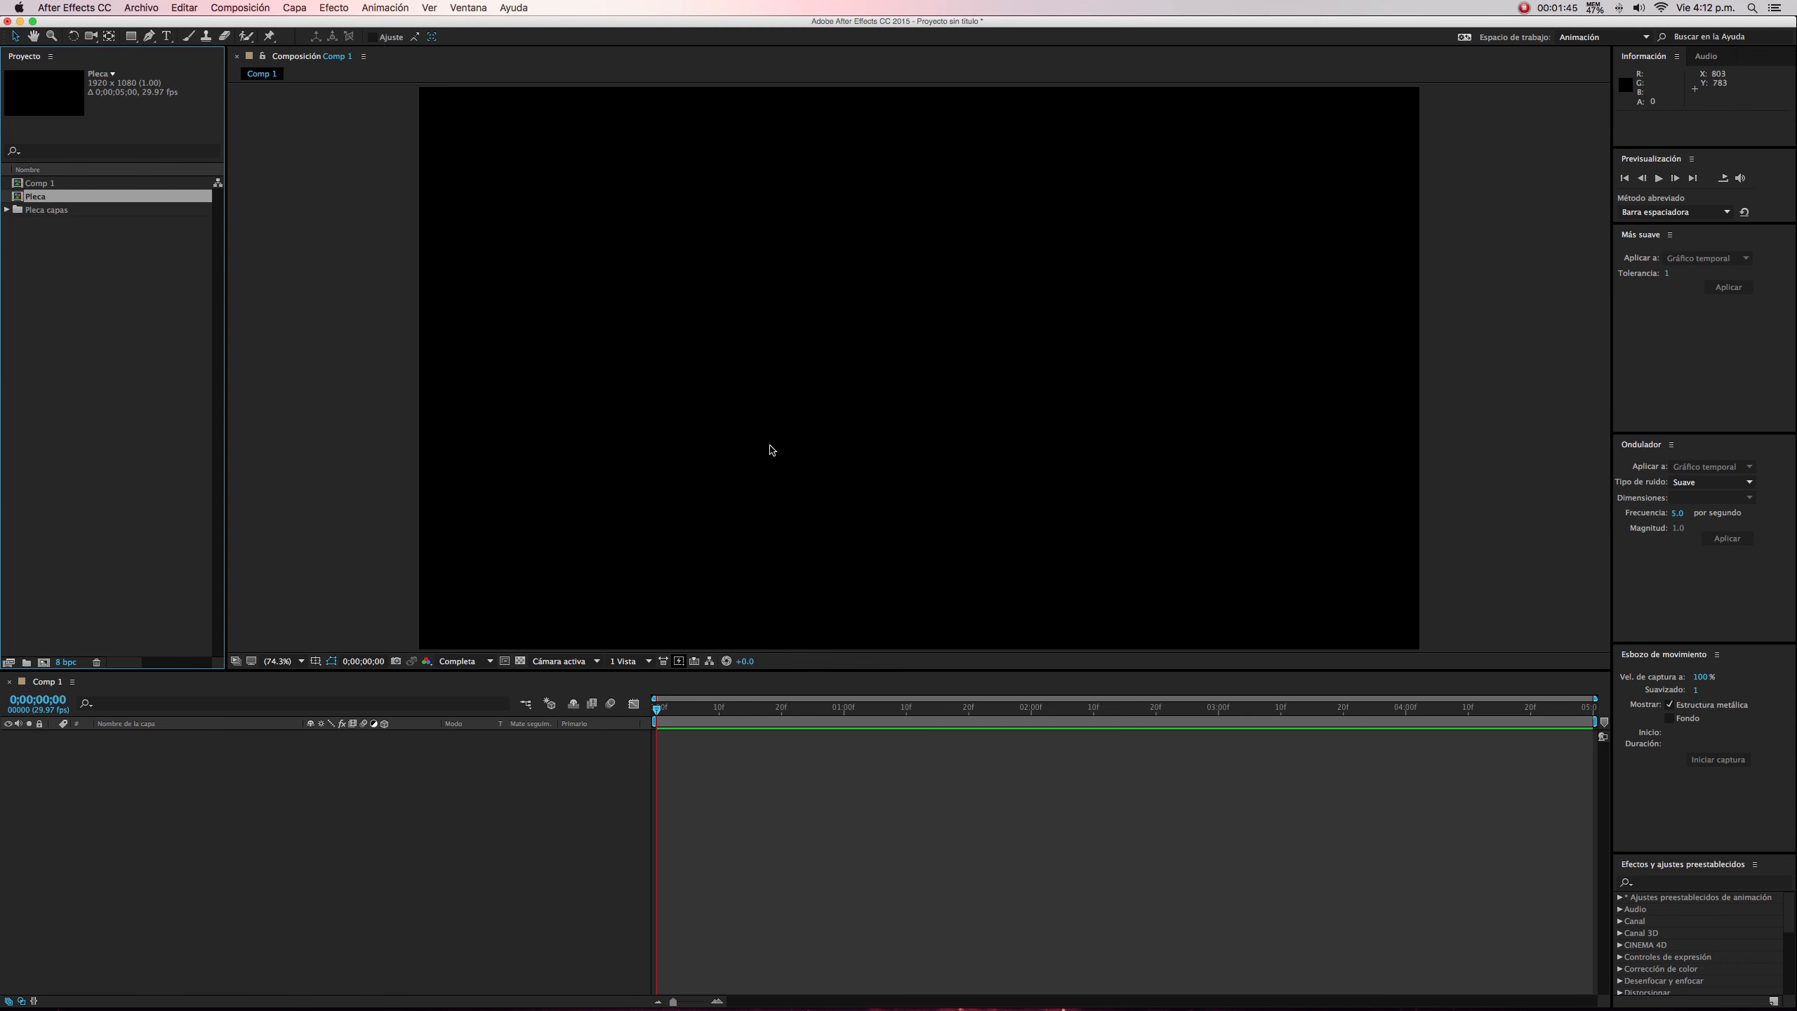
# Open the Pleca composition and move the red circle slightly down and left to about 229, 898
pyautogui.doubleClick(69, 197)
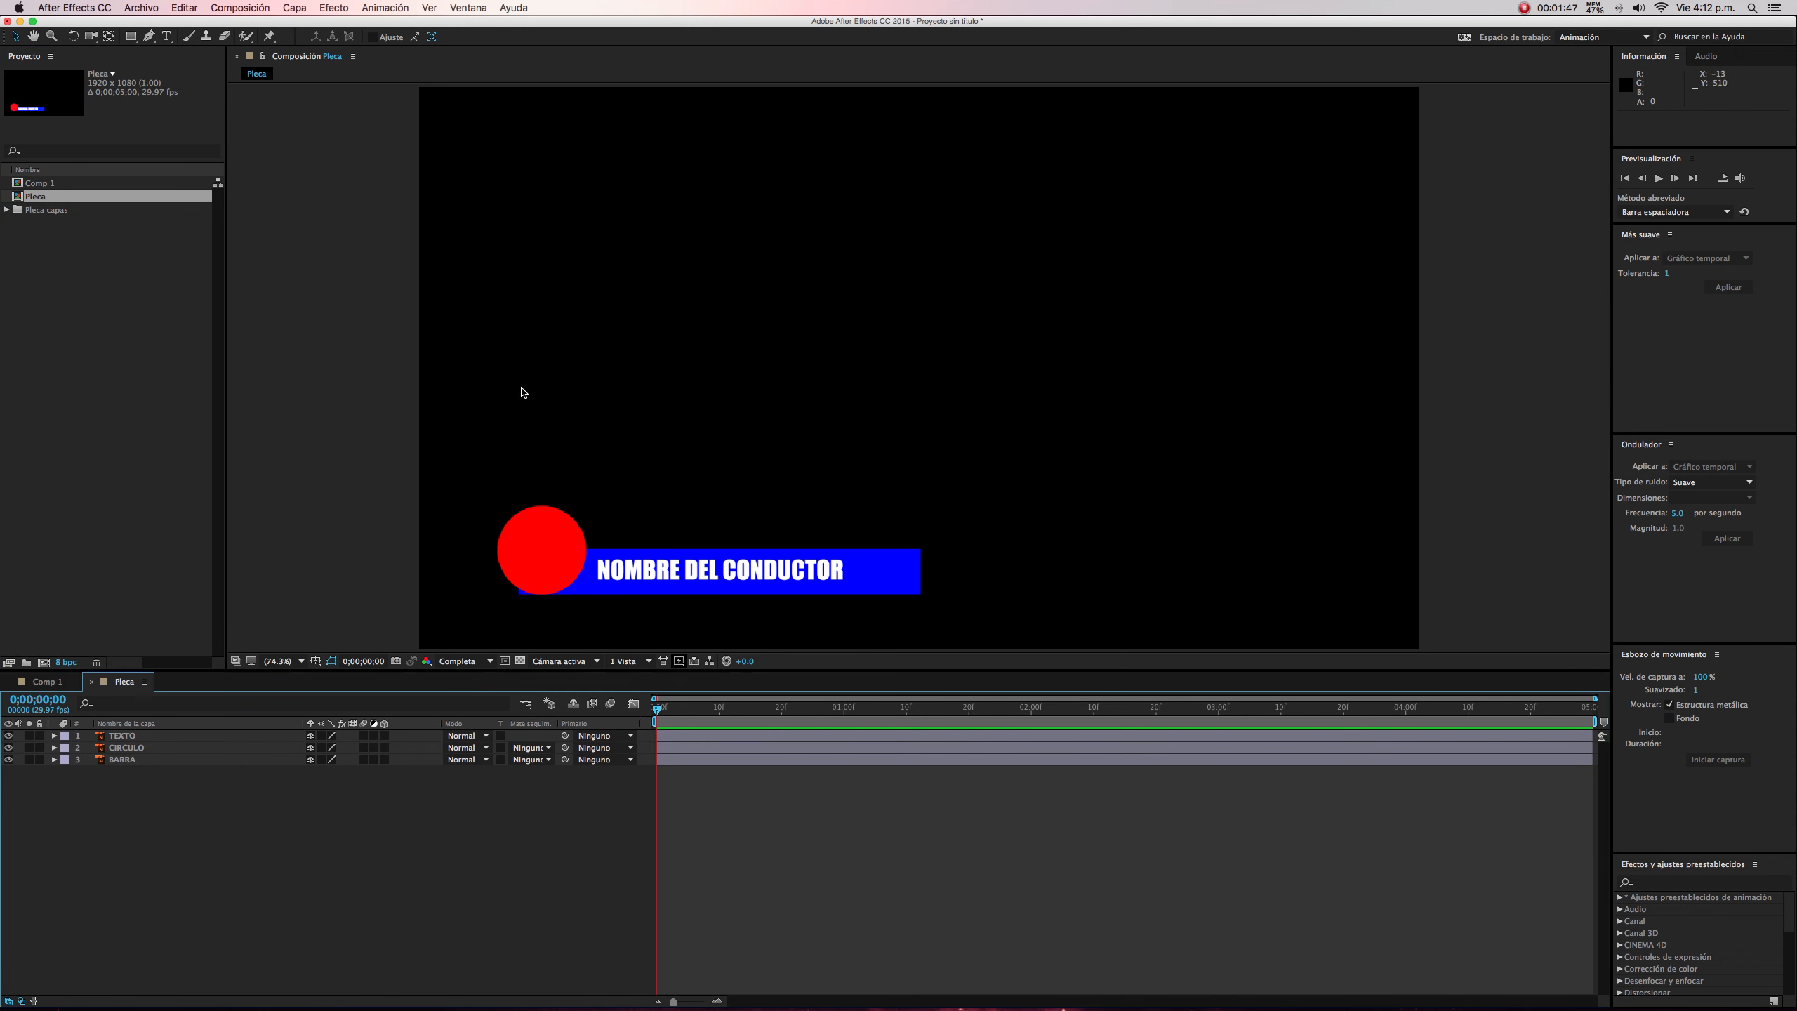
pyautogui.click(553, 550)
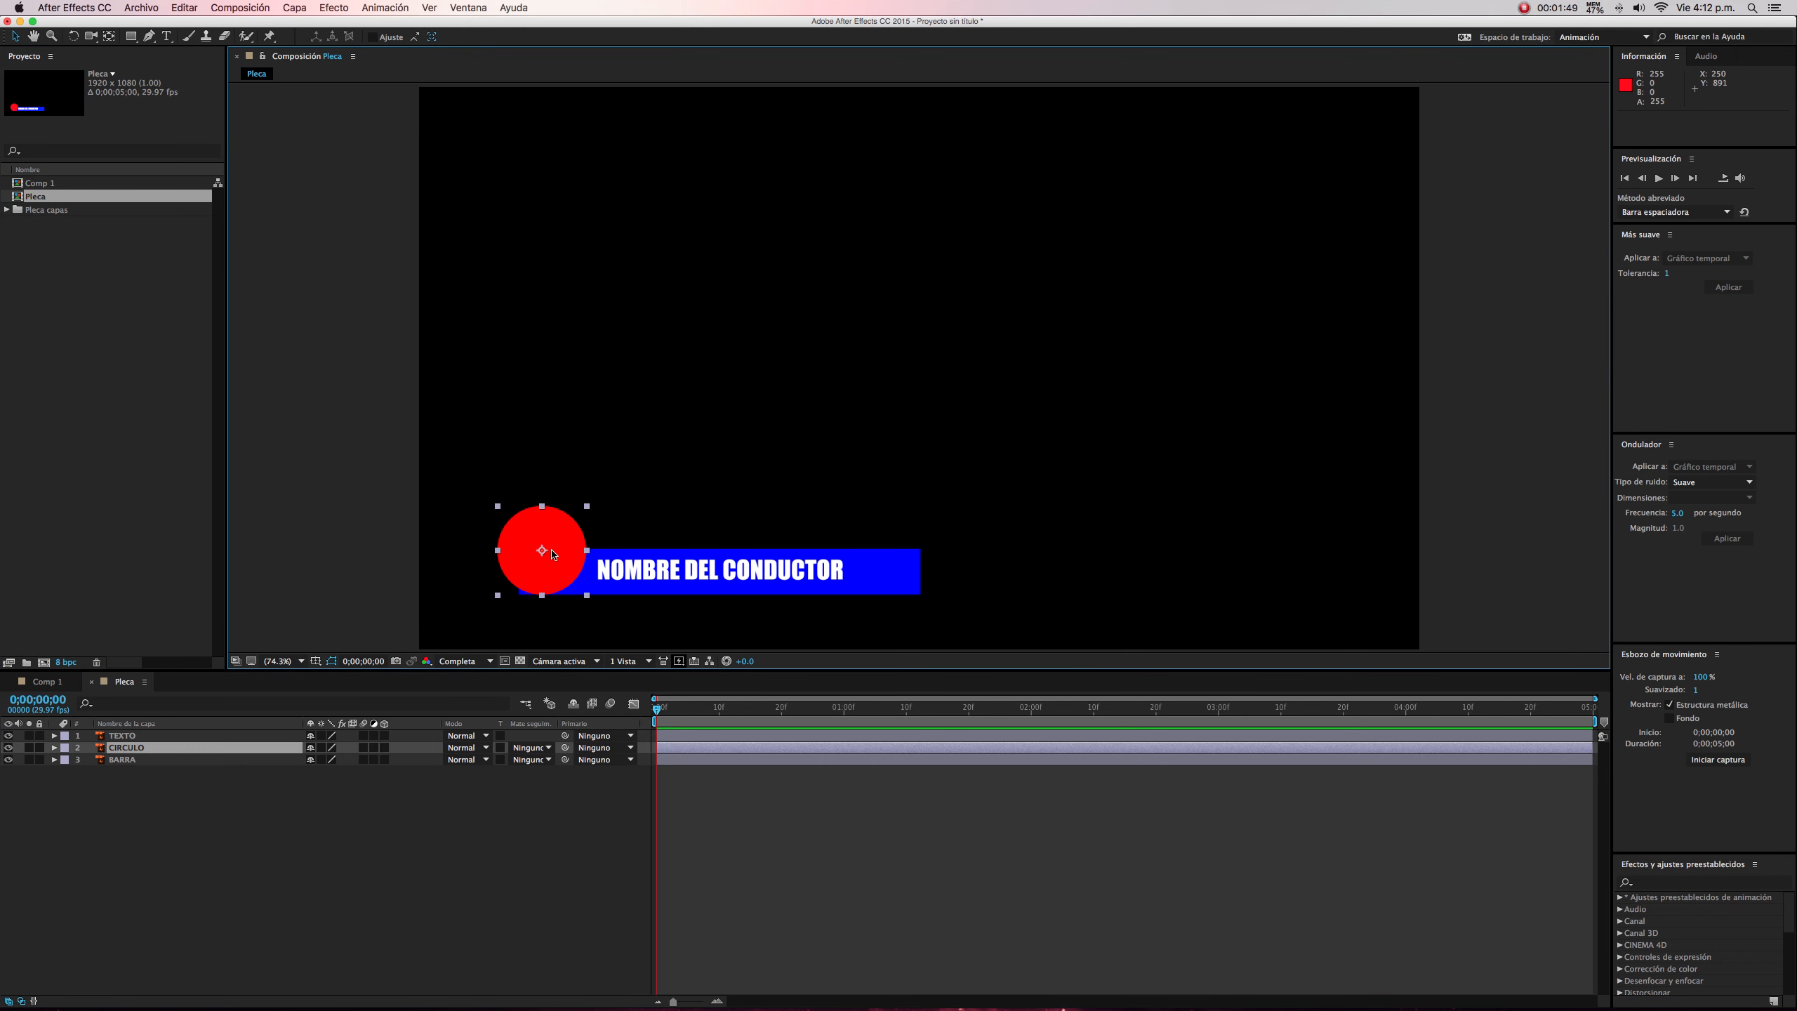
pyautogui.moveTo(559, 538); pyautogui.dragTo(554, 543)
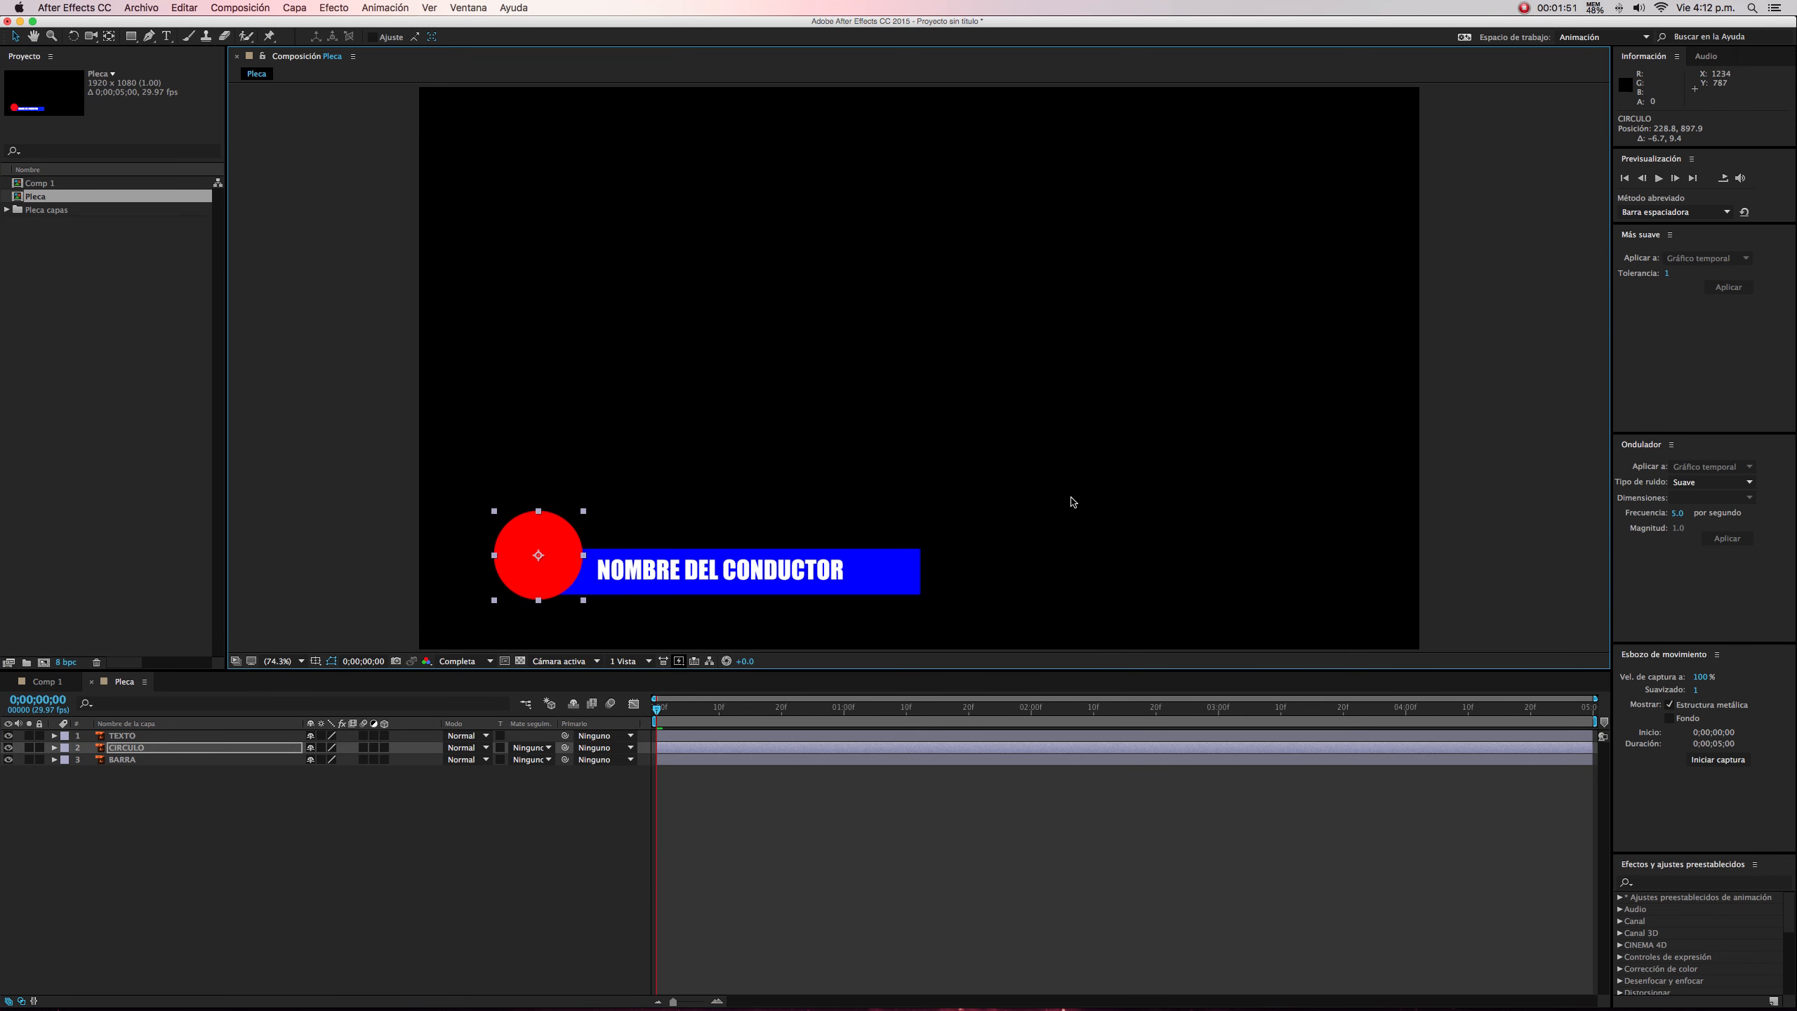
pyautogui.click(672, 623)
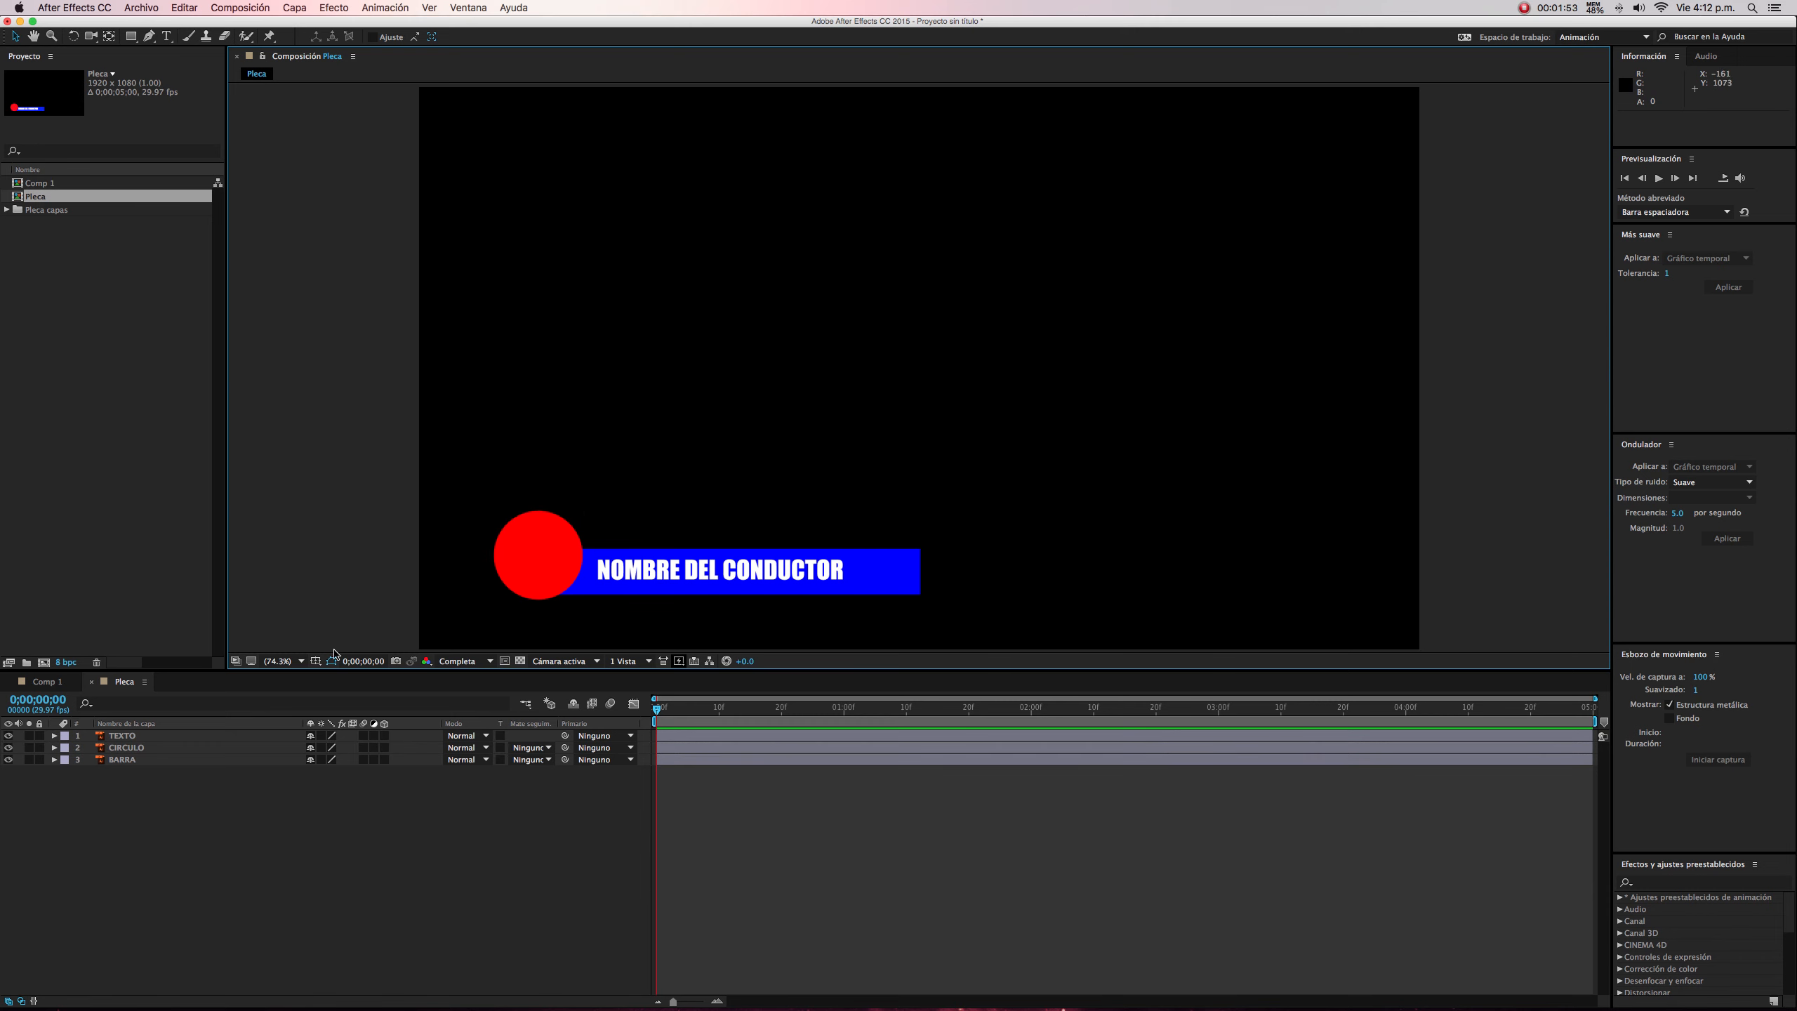
# Show the title/action safe margins over the Pleca composition
pyautogui.click(316, 661)
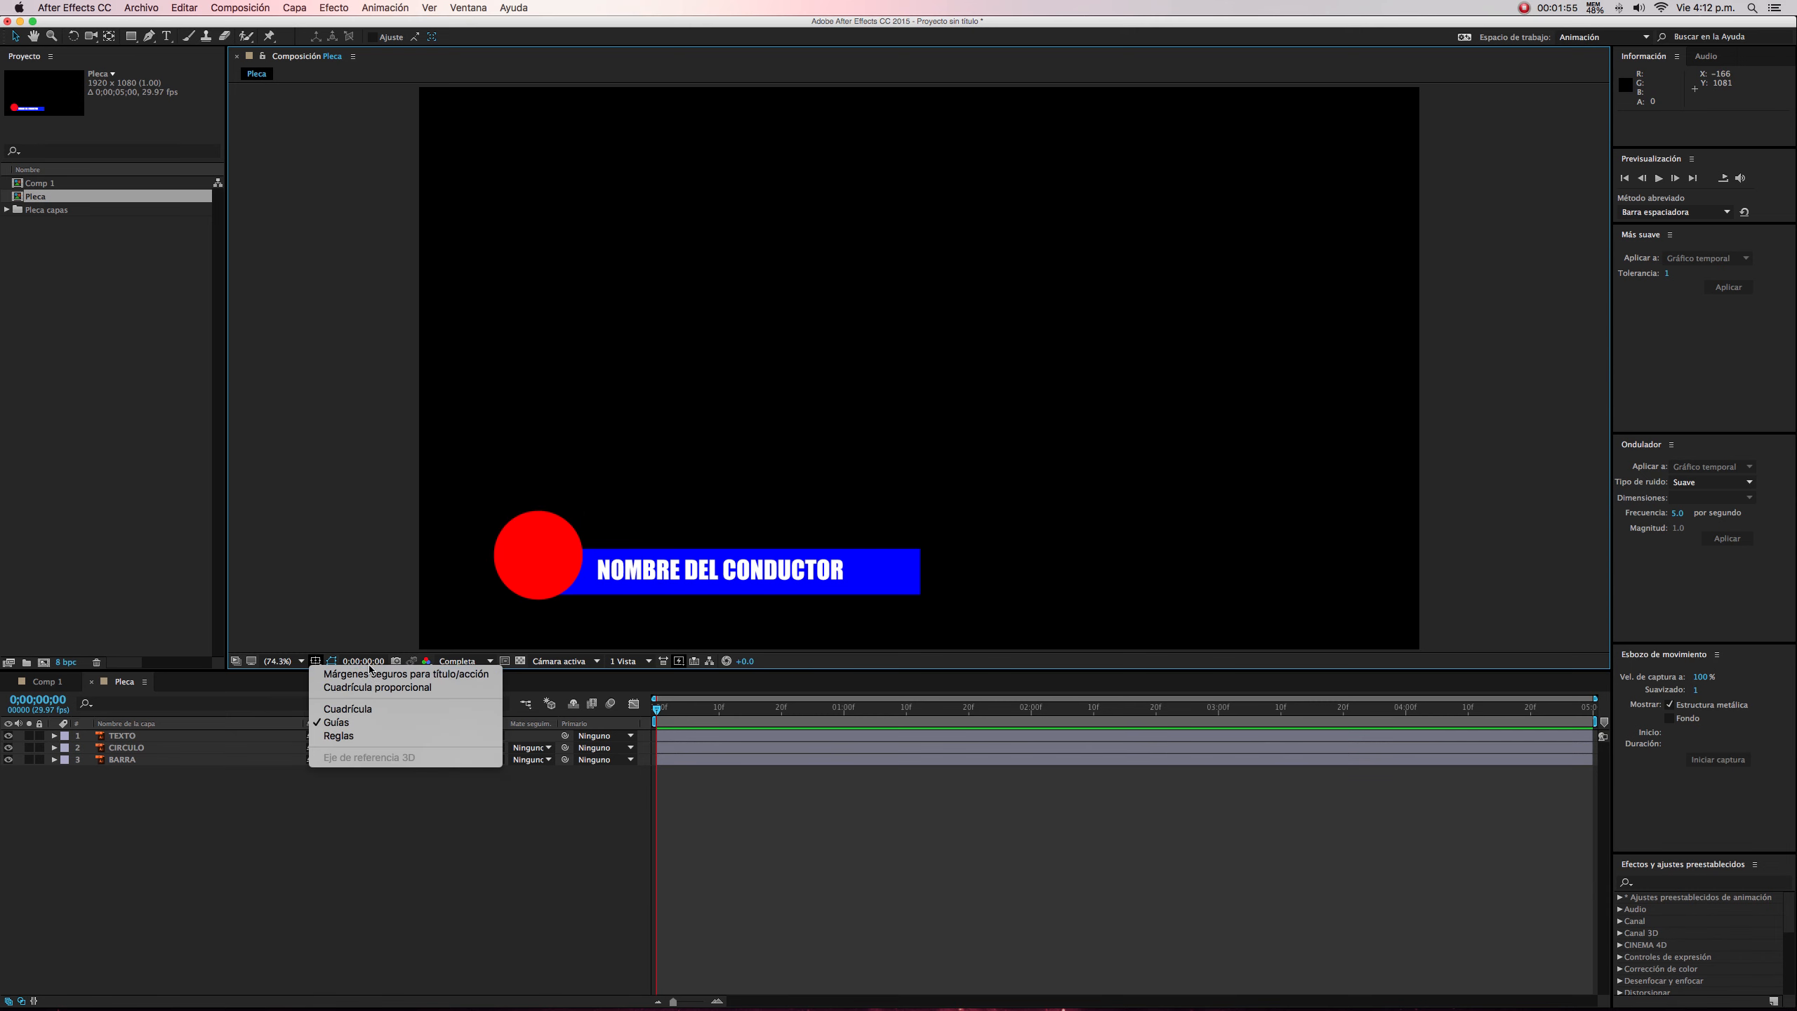
pyautogui.click(343, 530)
pyautogui.click(316, 663)
pyautogui.click(338, 676)
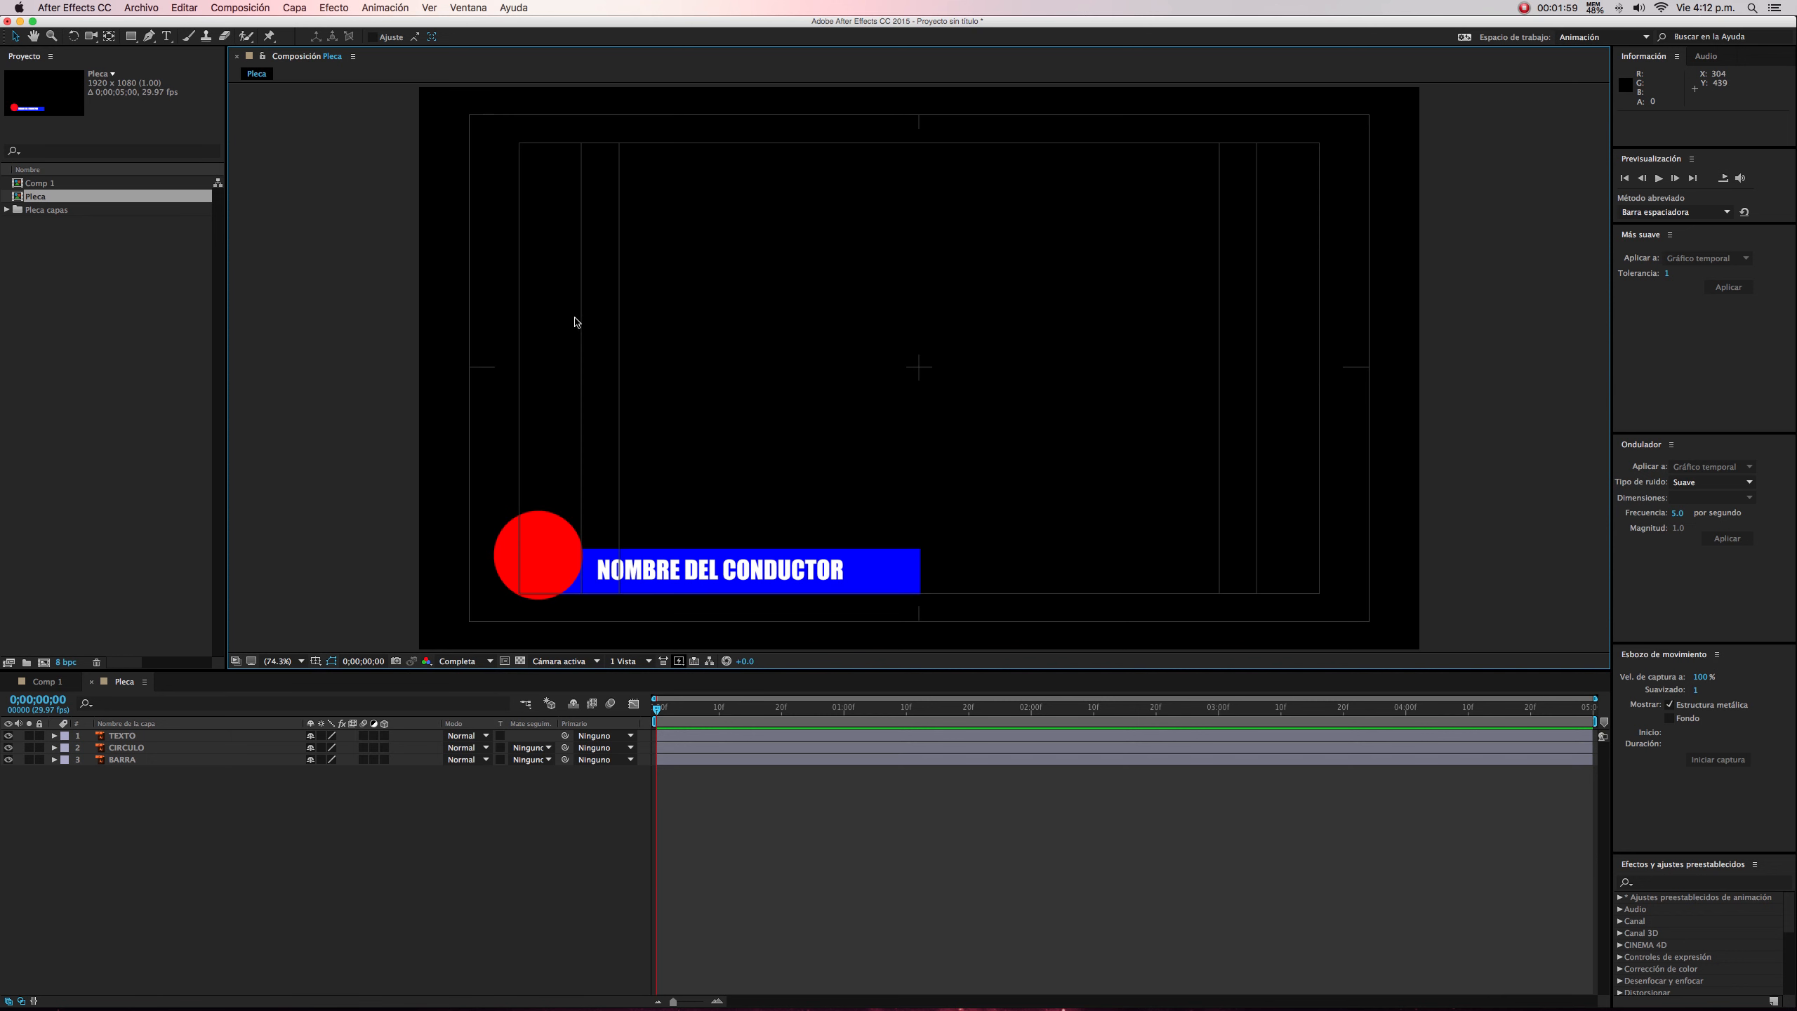
pyautogui.click(520, 661)
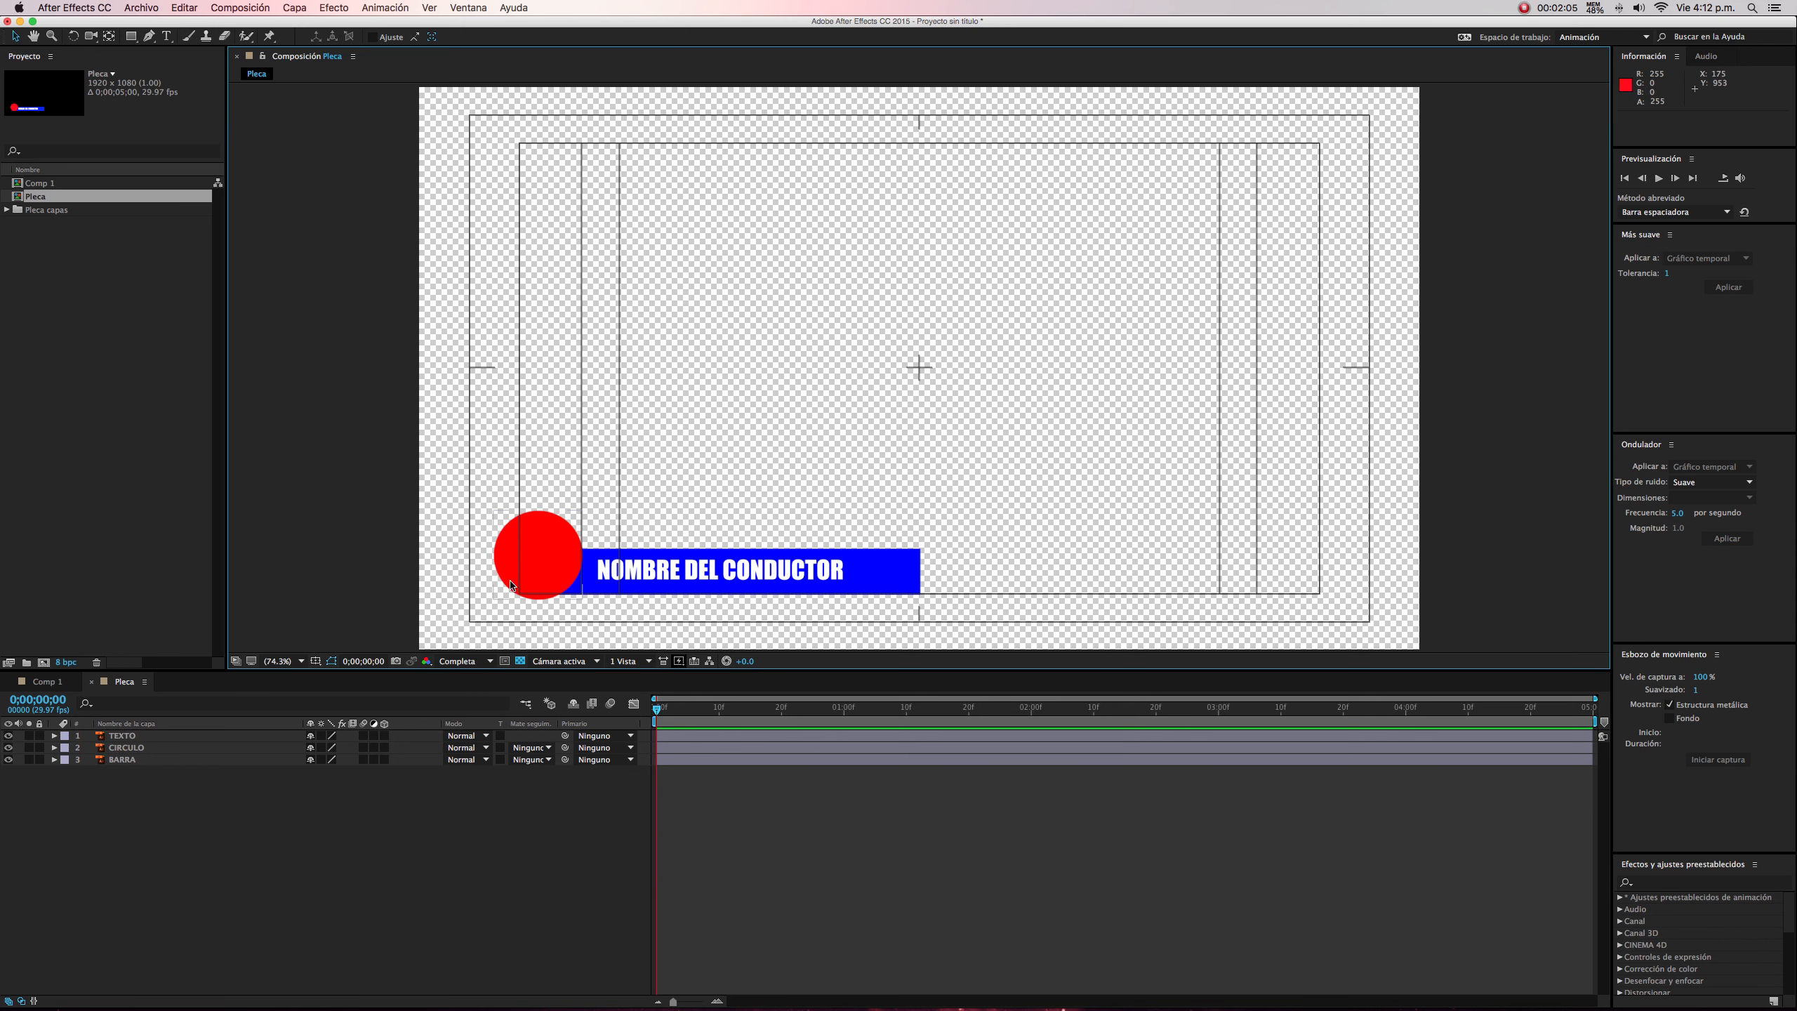
pyautogui.click(520, 662)
pyautogui.moveTo(878, 581); pyautogui.dragTo(883, 579)
pyautogui.press('super+z')
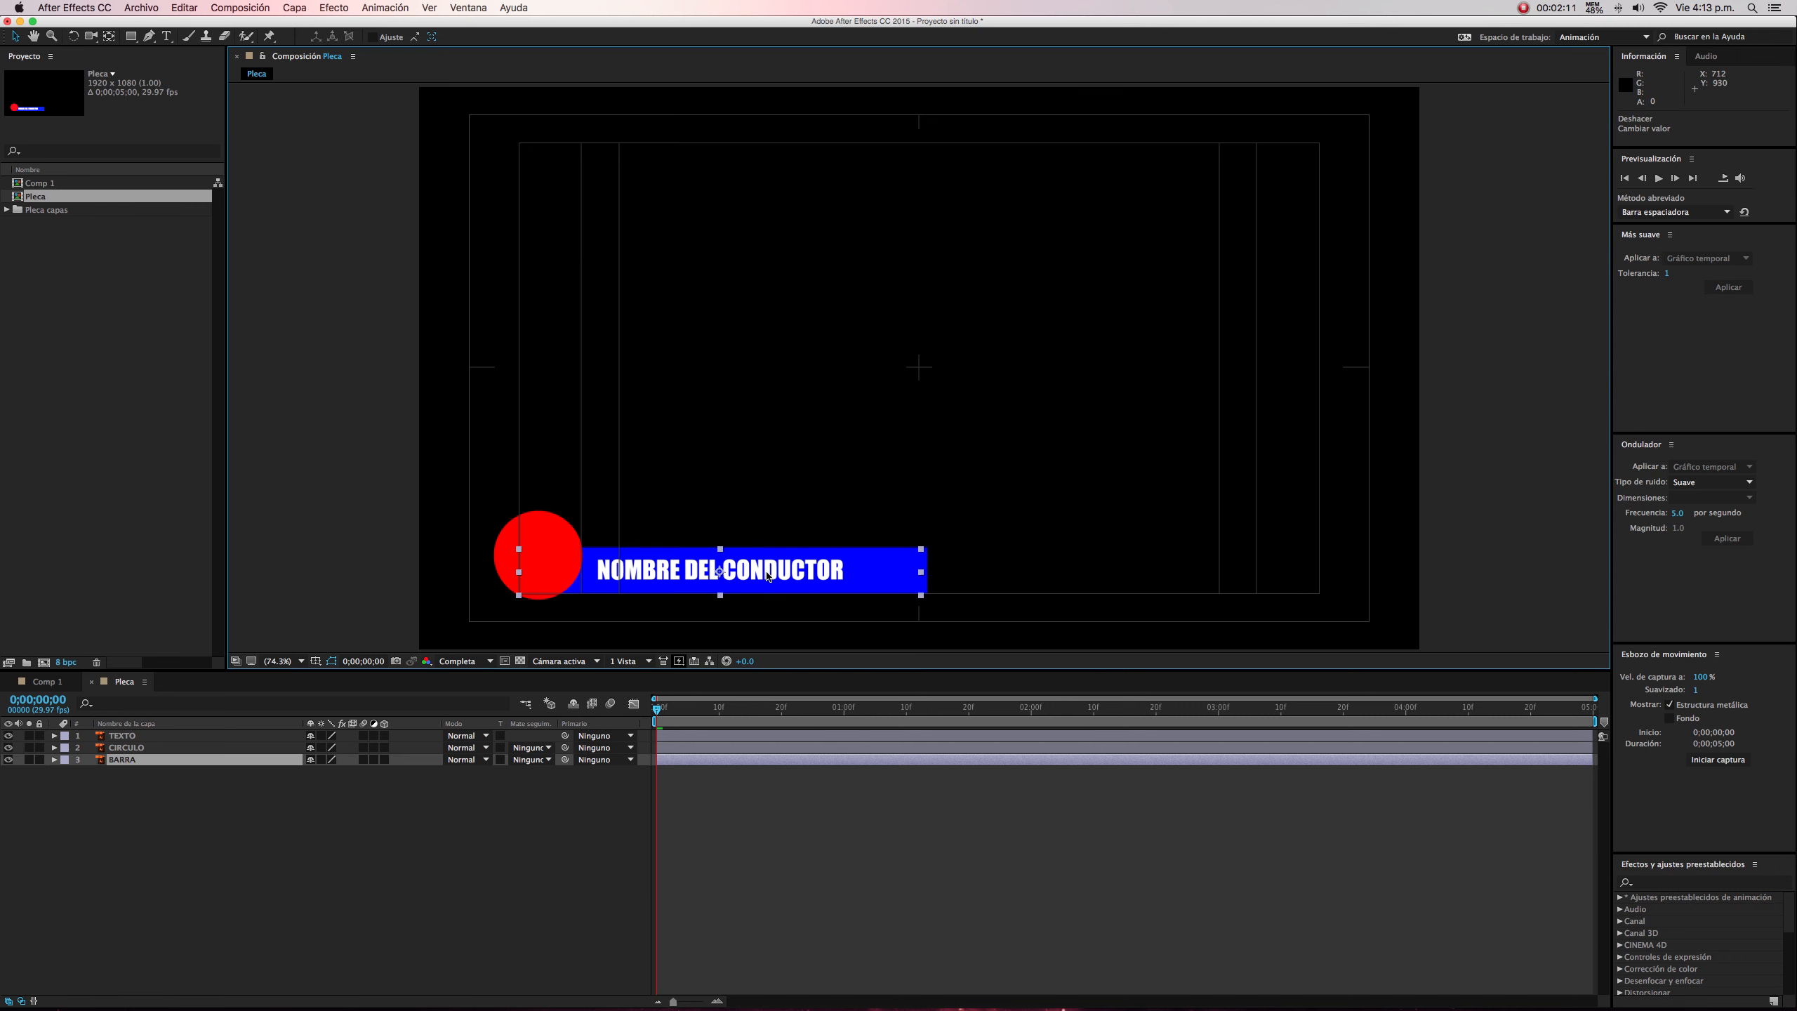
# Examine which part of the graphic belongs to each of the TEXTO, CIRCULO and BARRA layers
pyautogui.click(165, 738)
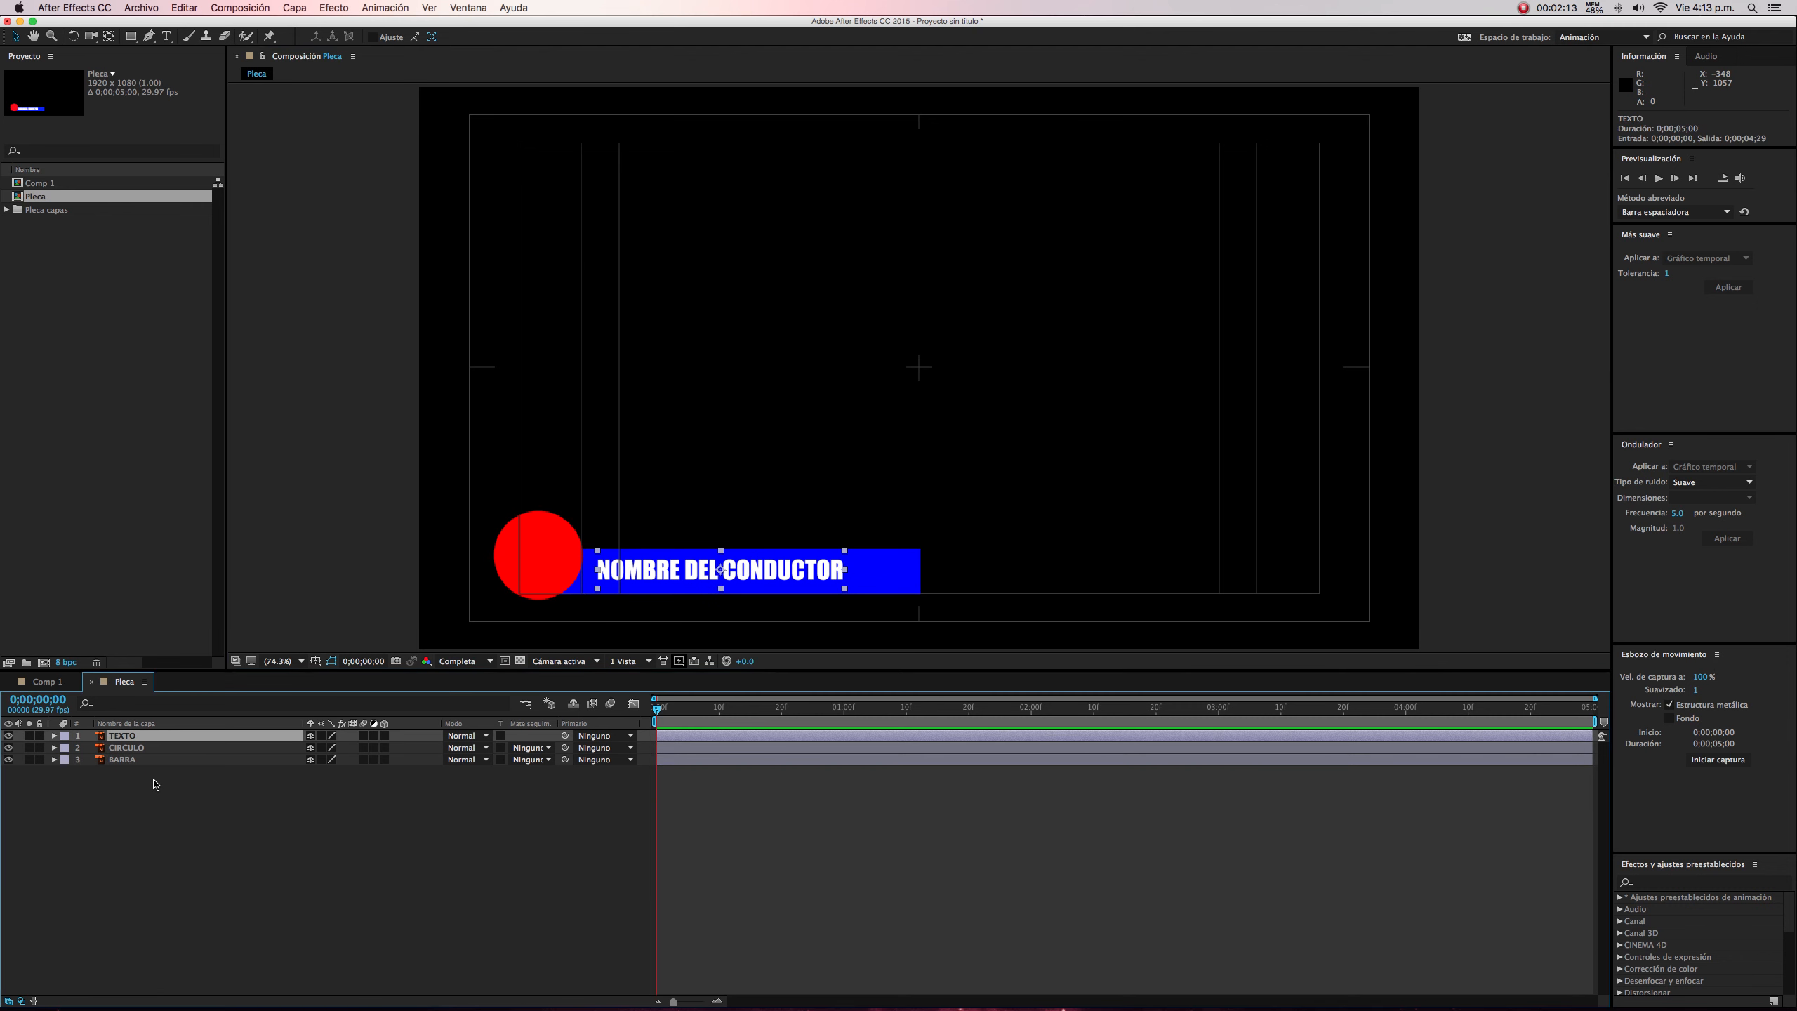
pyautogui.click(141, 749)
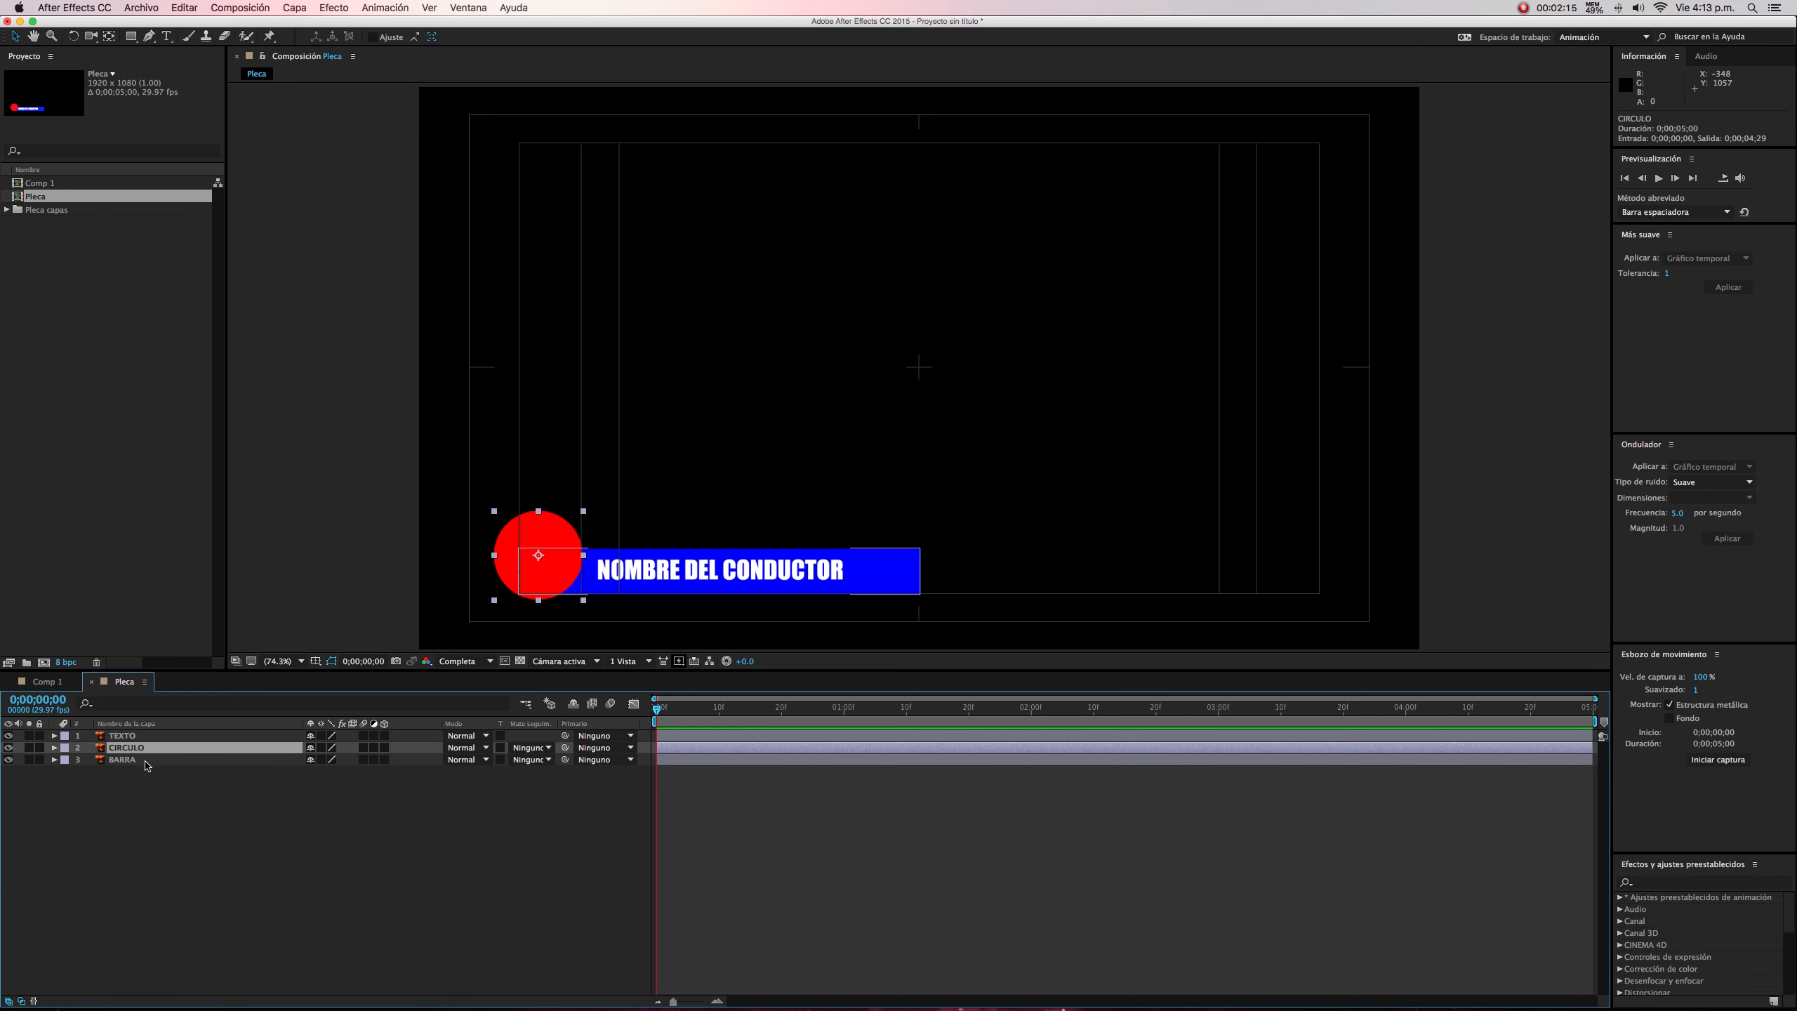
pyautogui.click(130, 760)
pyautogui.click(132, 737)
pyautogui.click(137, 749)
pyautogui.click(137, 761)
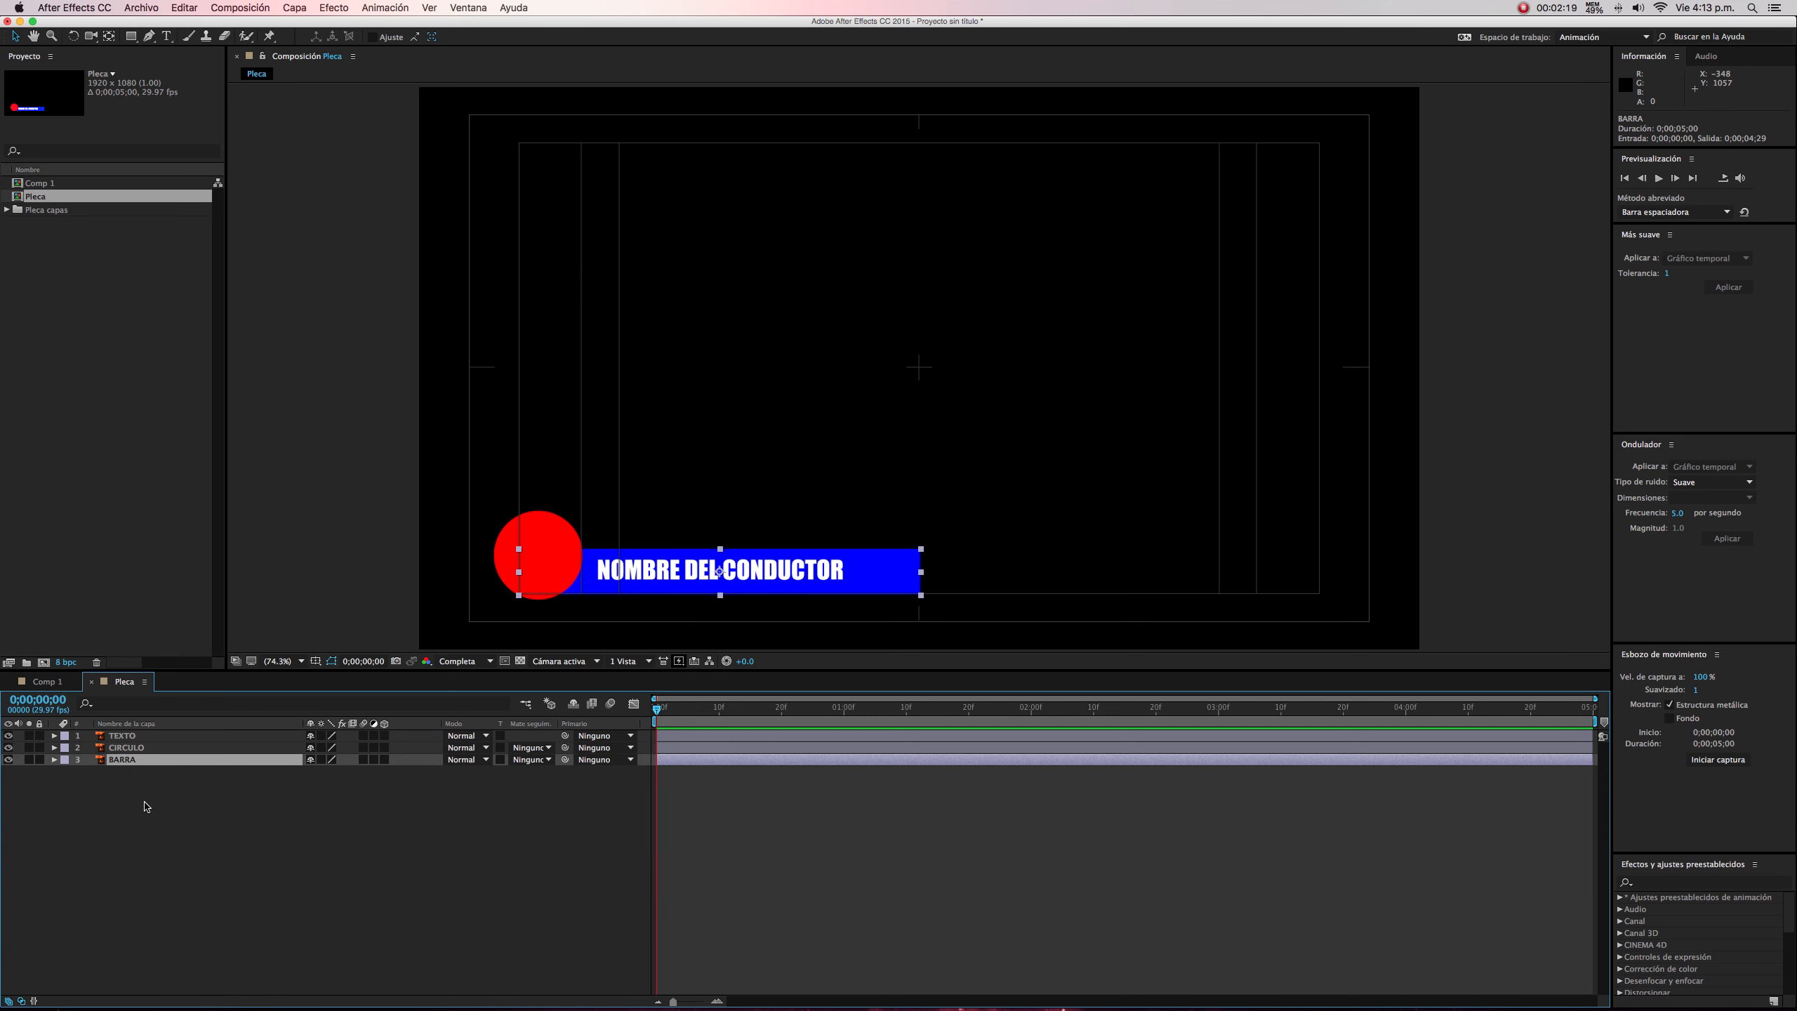
pyautogui.click(295, 617)
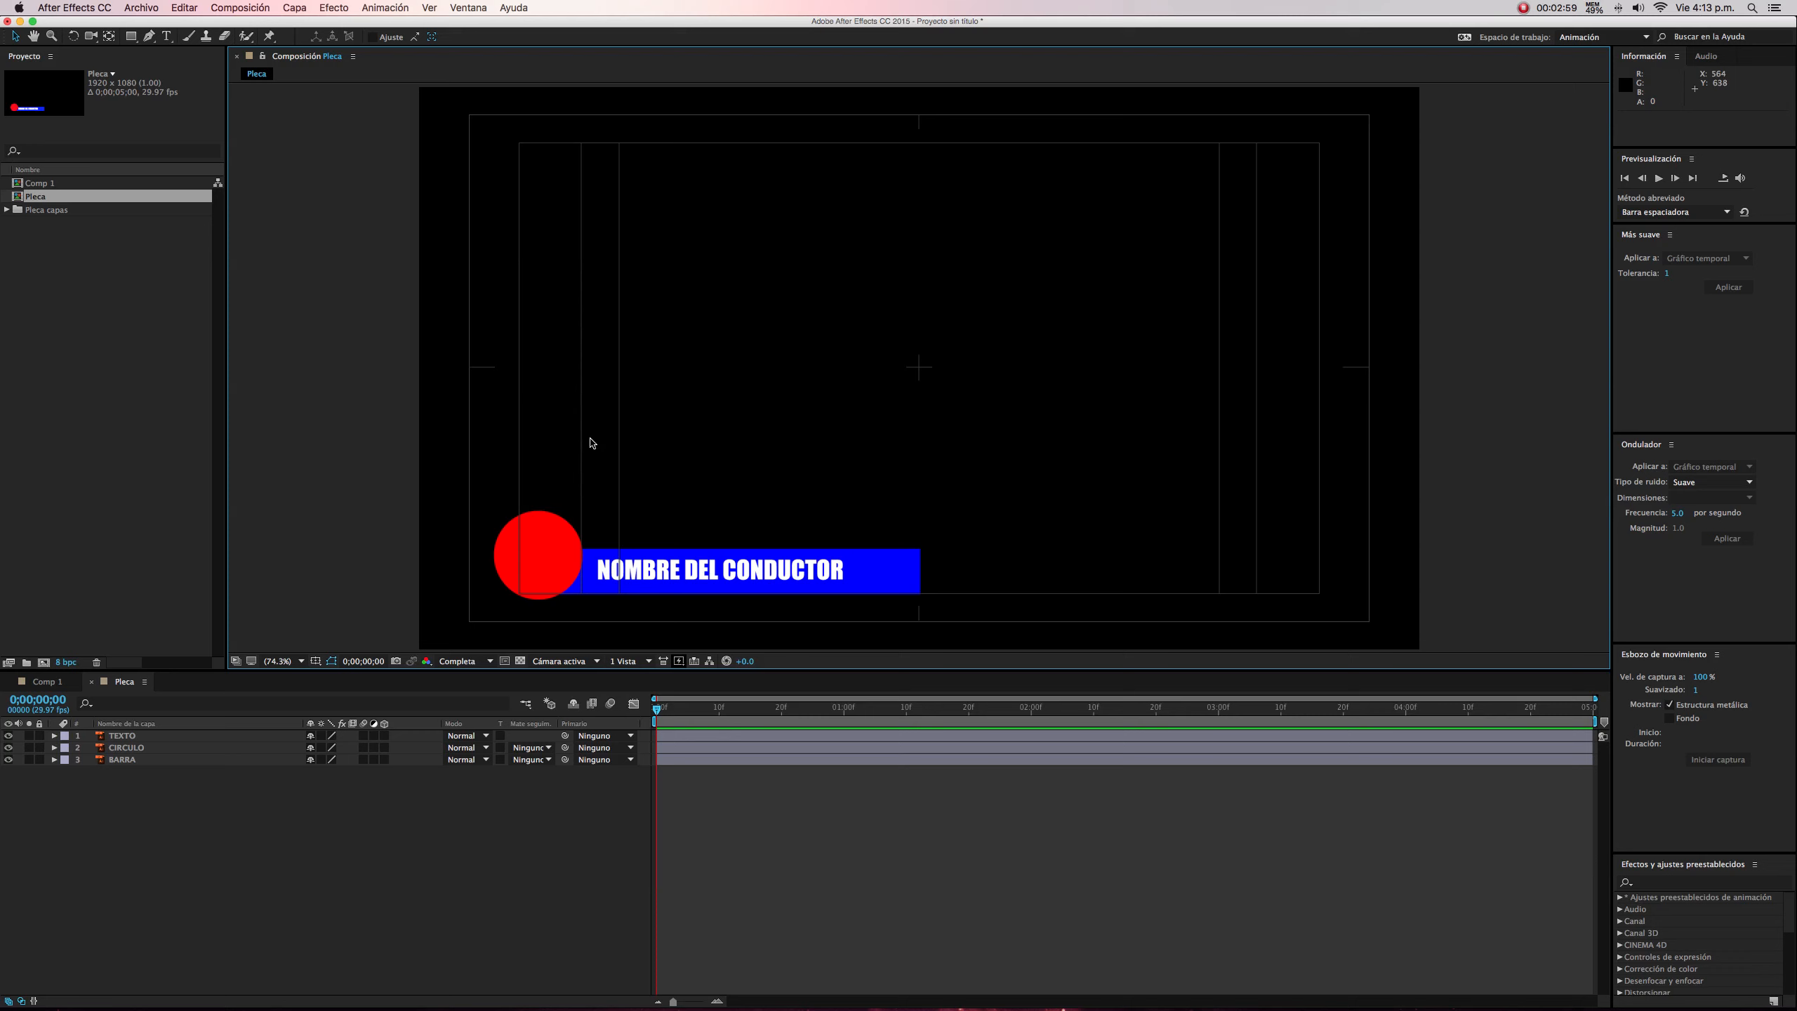
# Activate the Brush tool
pyautogui.click(188, 36)
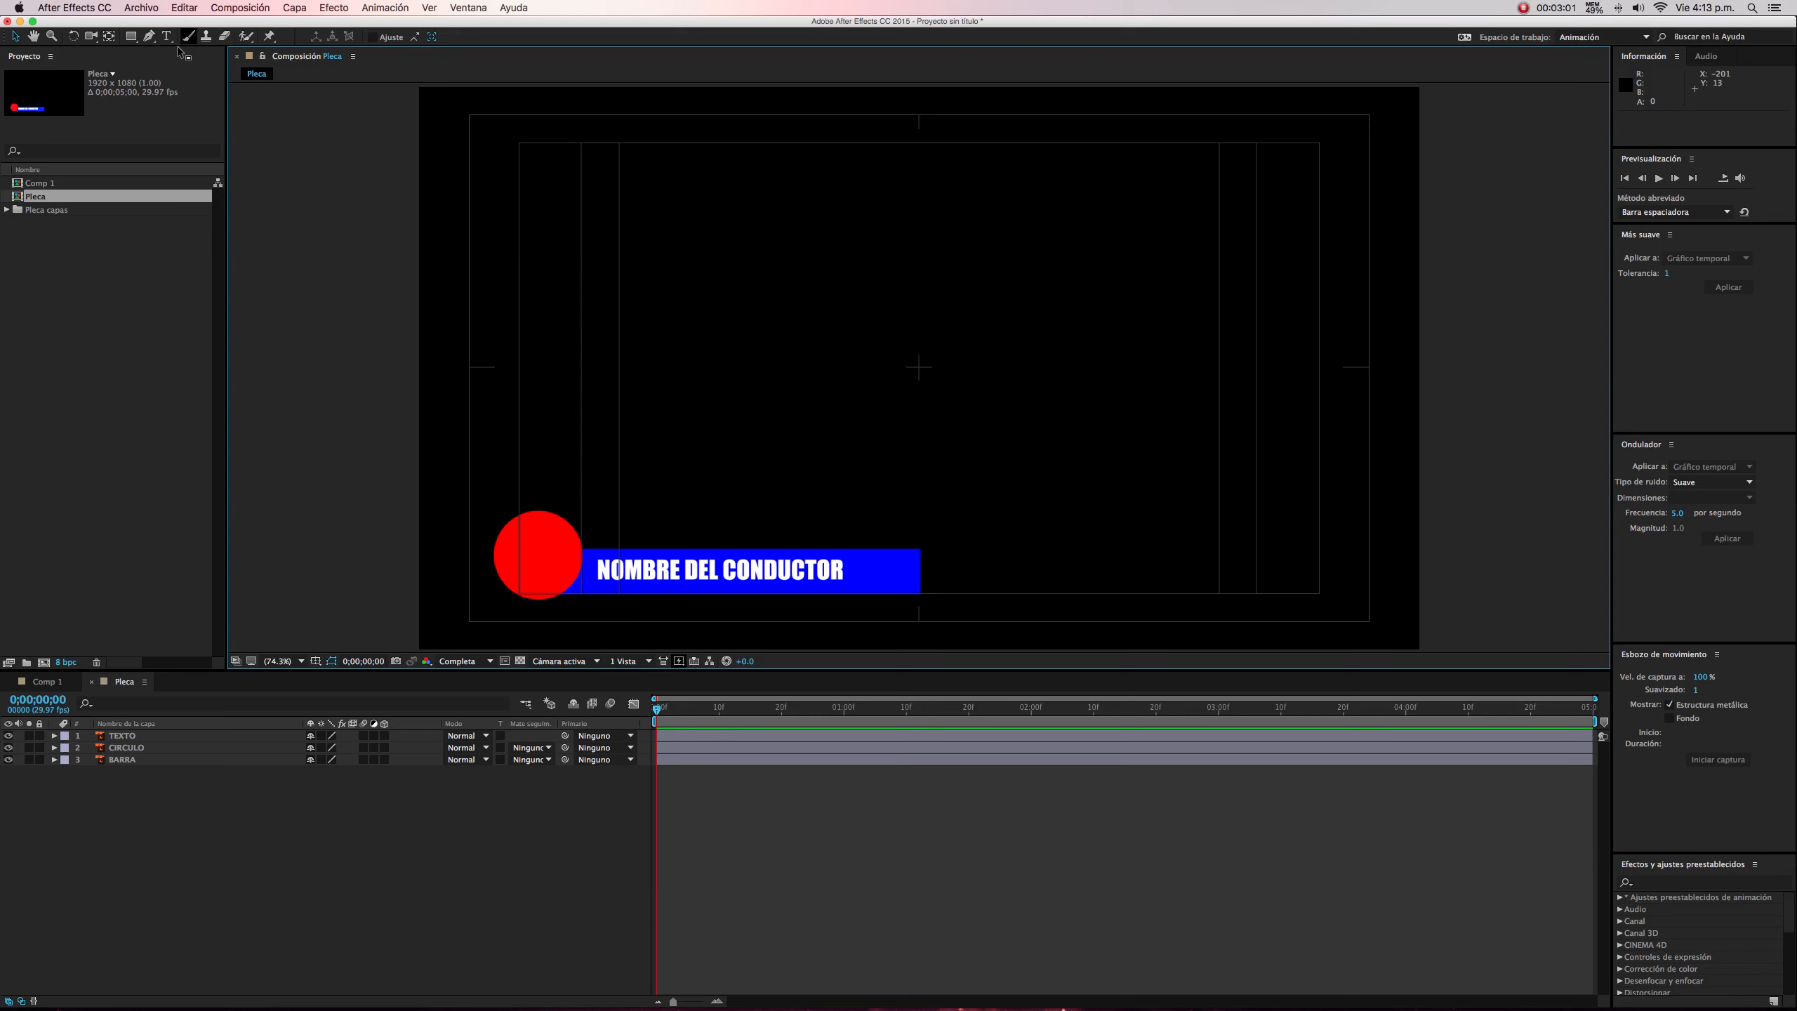